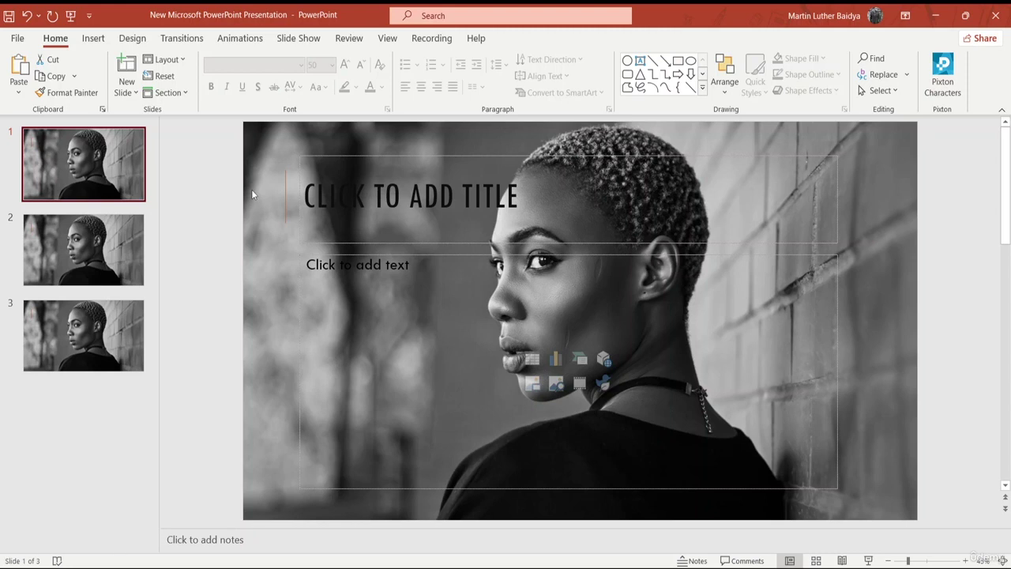
- Bring up the transition gallery for the three-slide deck, currently set to None
click(186, 44)
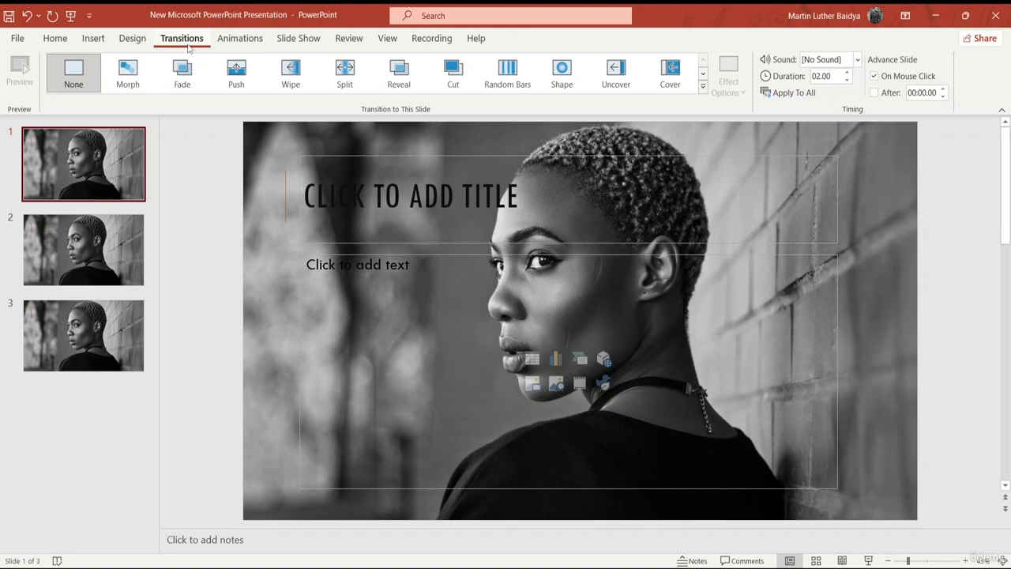
click(702, 86)
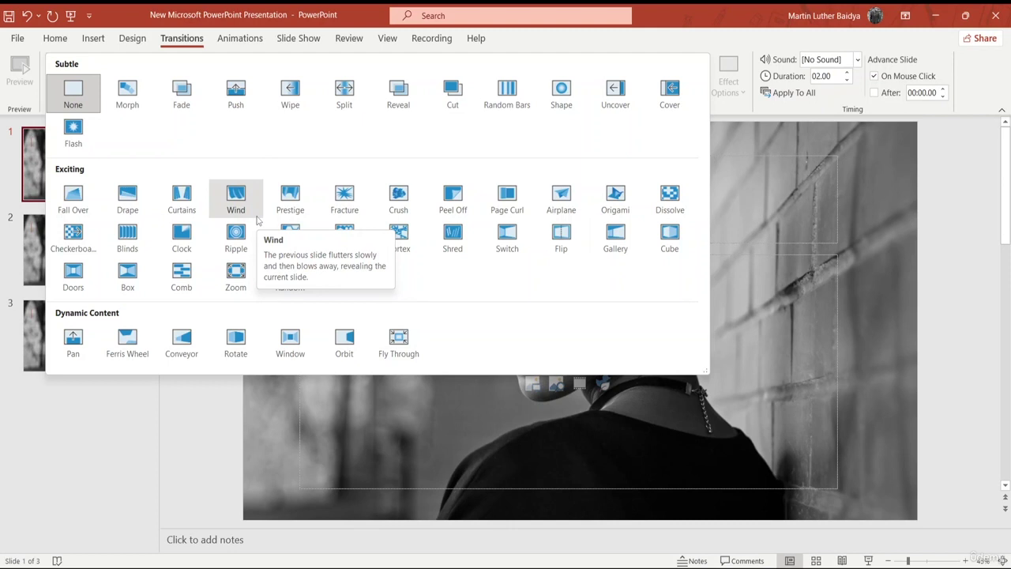
click(615, 9)
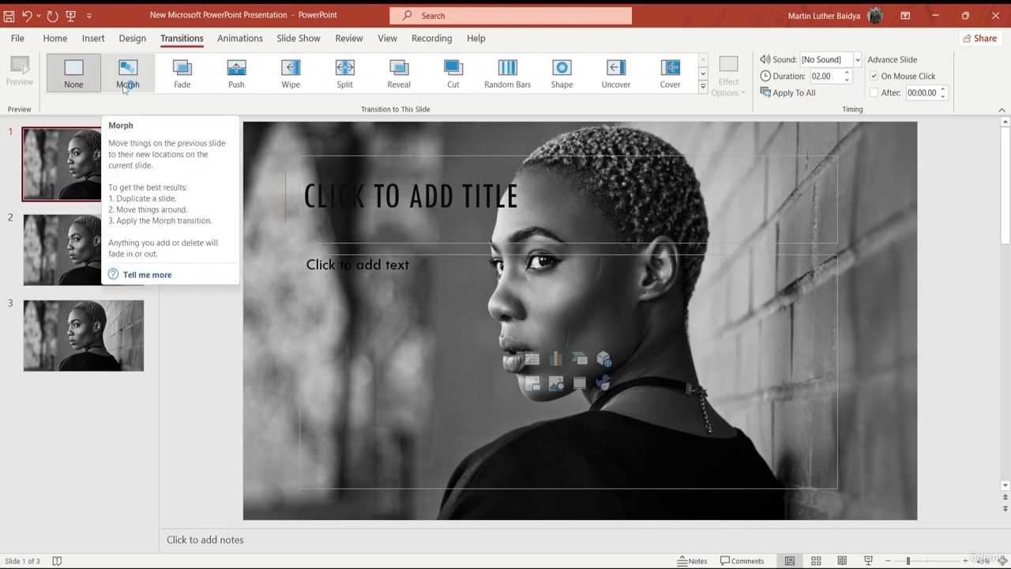
click(114, 227)
- Type the titles VIRUS on slide 2, BANANA on slide 3 and TITLE on slide 1
click(485, 218)
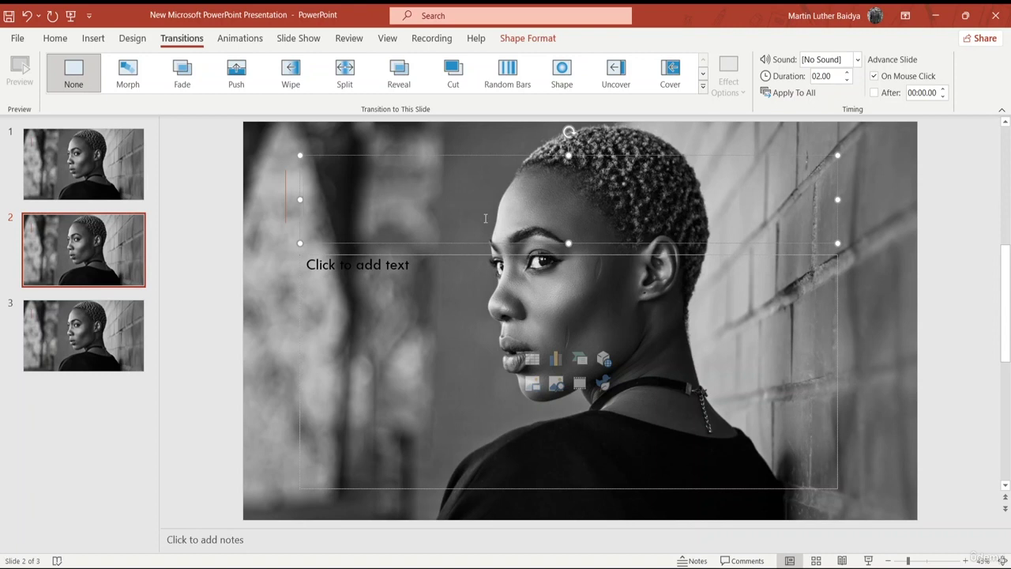
text(VIRUS)
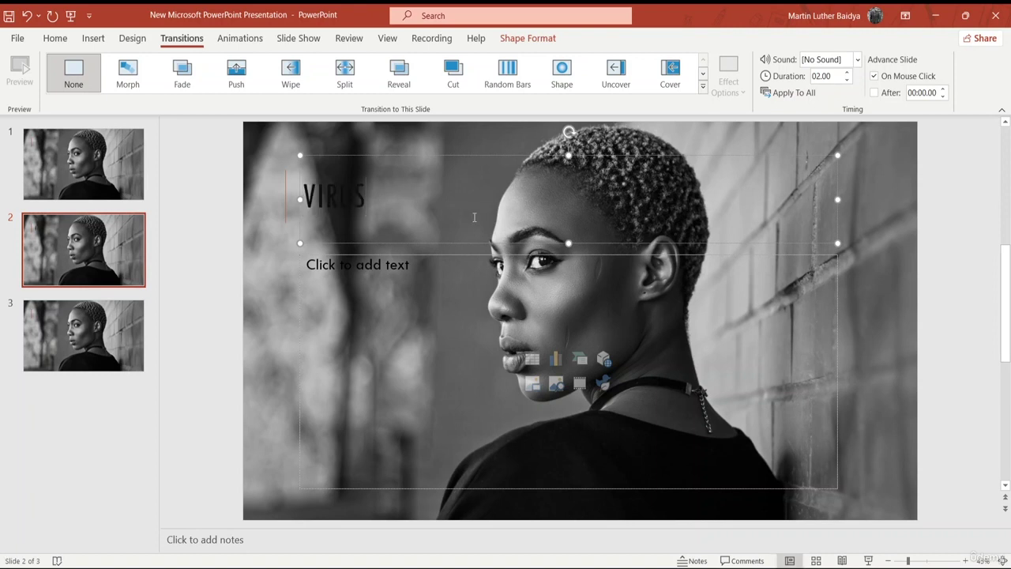
key(Page_Down)
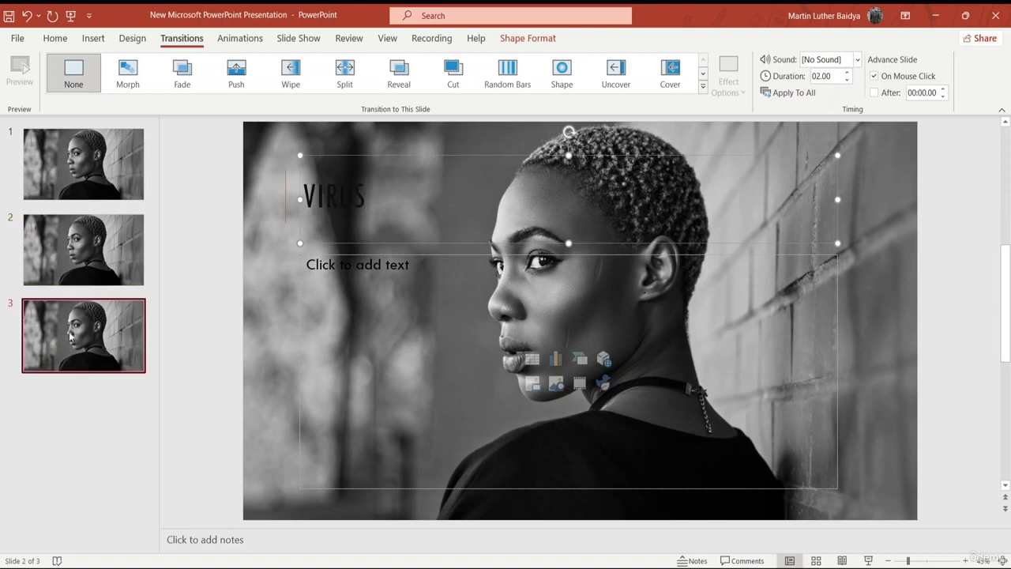
click(474, 217)
text(BANANA)
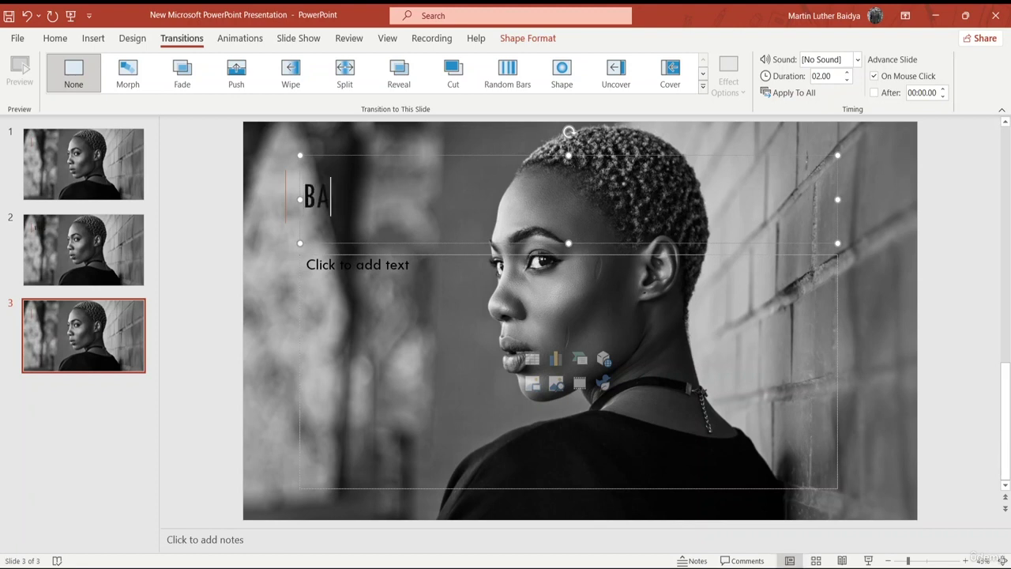
click(102, 191)
click(427, 204)
text(TITLE)
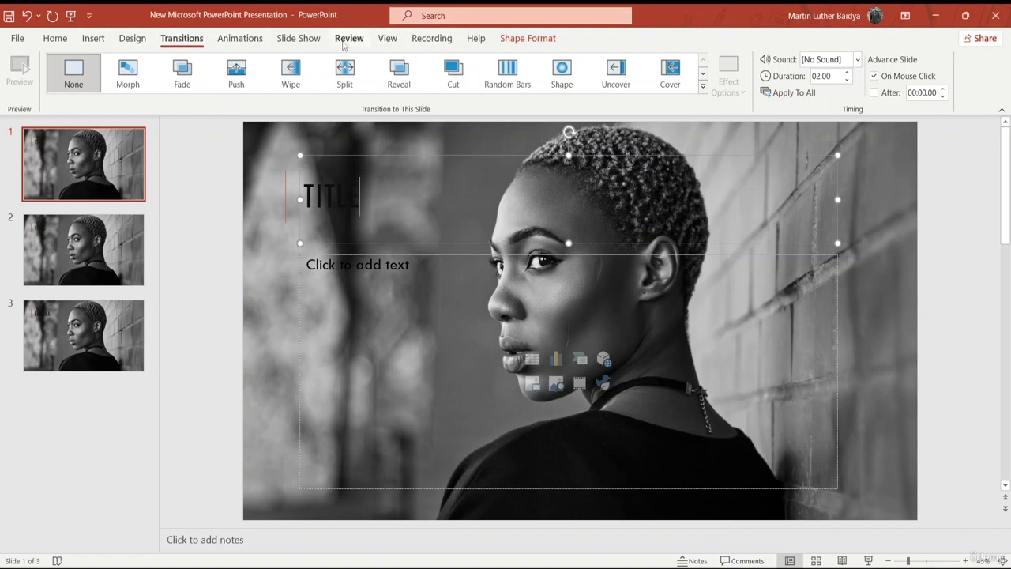
- Run the TITLE, VIRUS, BANANA slide show from the start, exit it, and reselect slide 1
click(298, 38)
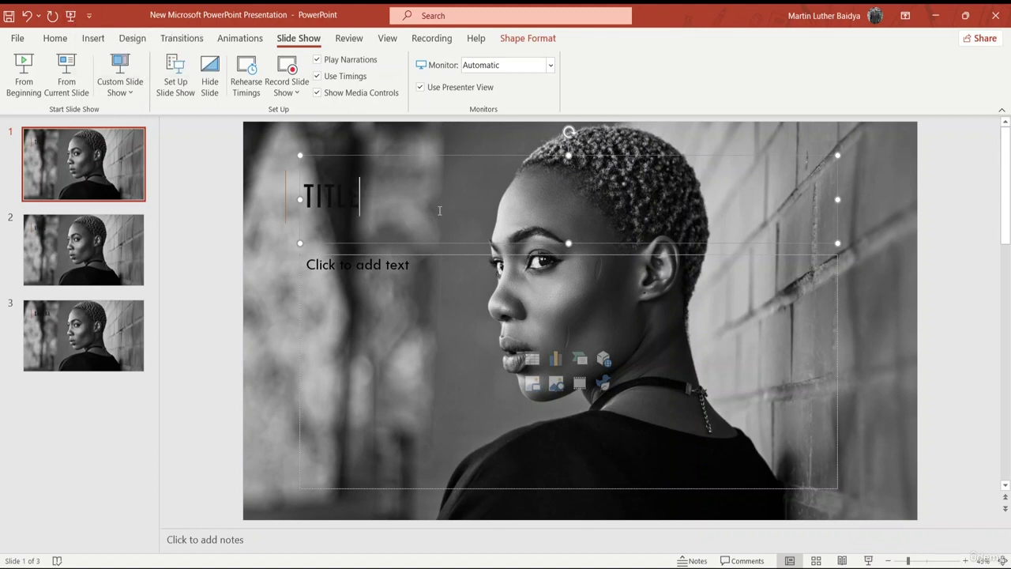
key(F5)
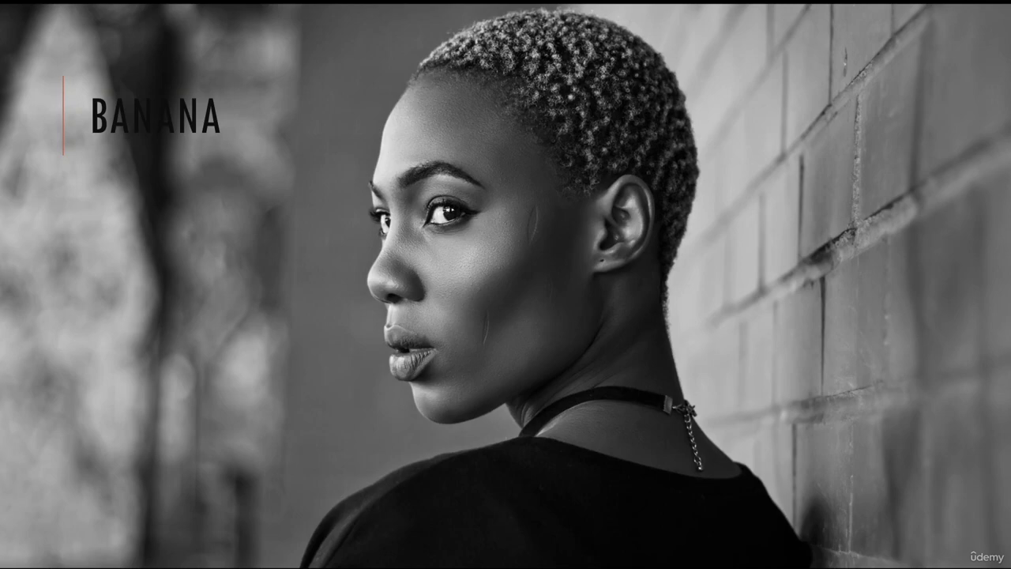
key(Escape)
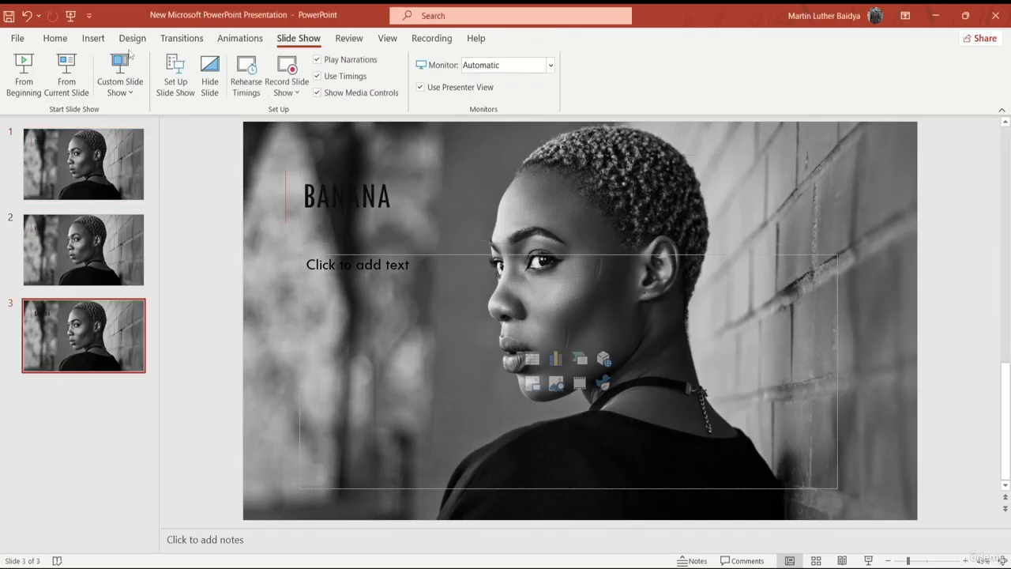
click(111, 172)
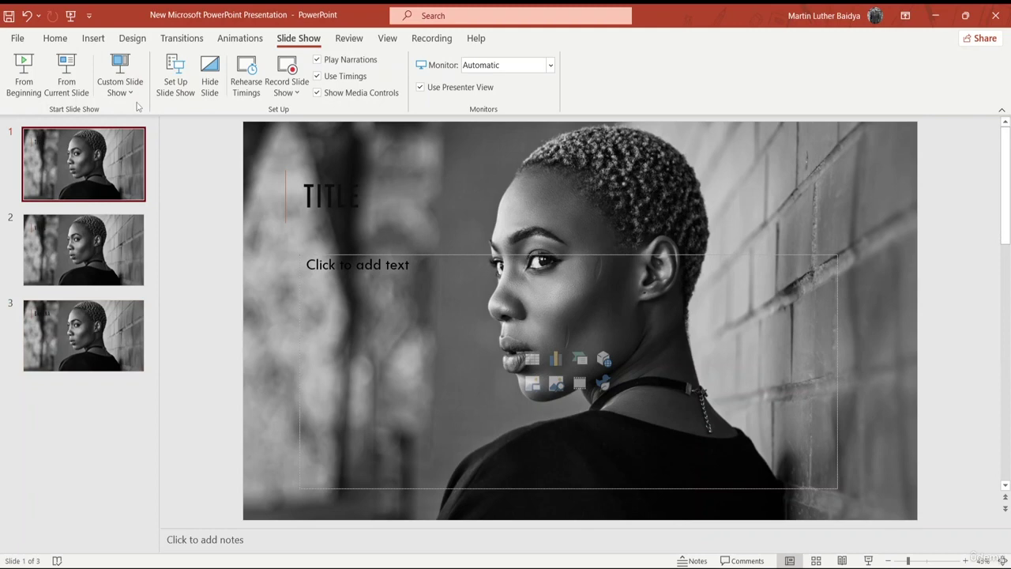
- Preview Morph, Fade, Push, Wipe, Random Bars, Cover, Wind, Fracture and Fall Over on slide 1, settling on Flash
click(176, 40)
click(136, 70)
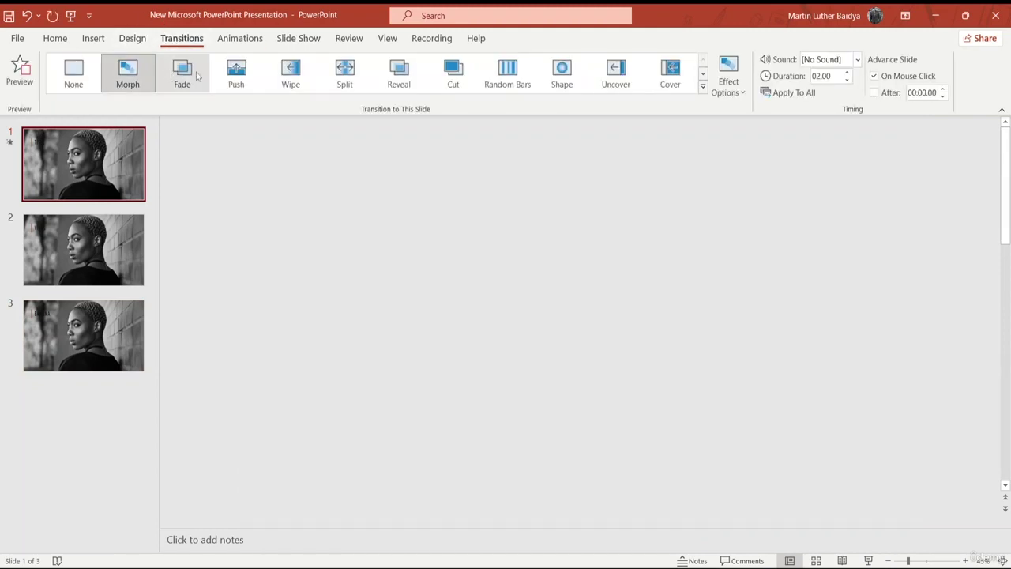
click(182, 73)
click(236, 73)
click(315, 79)
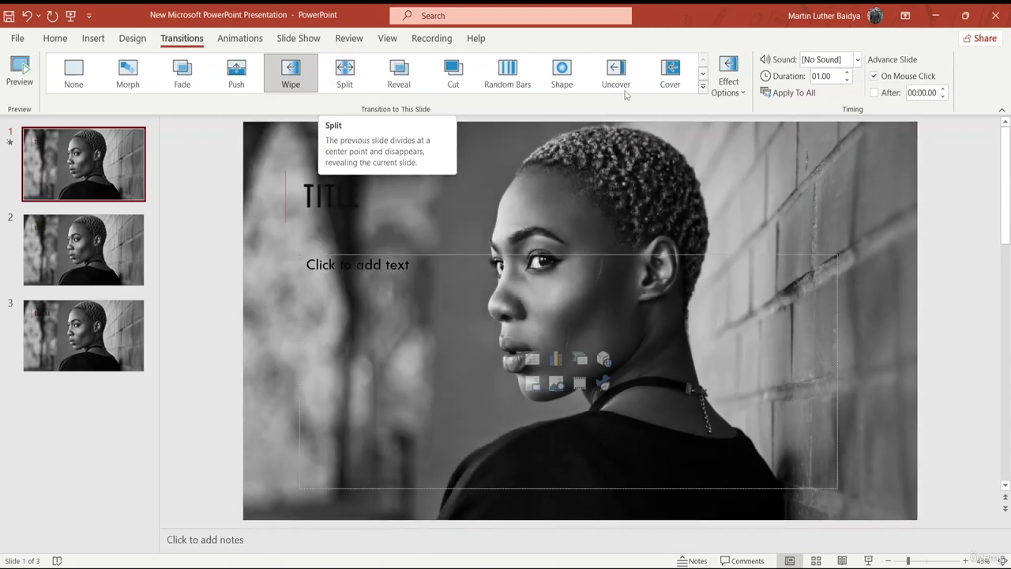
click(727, 82)
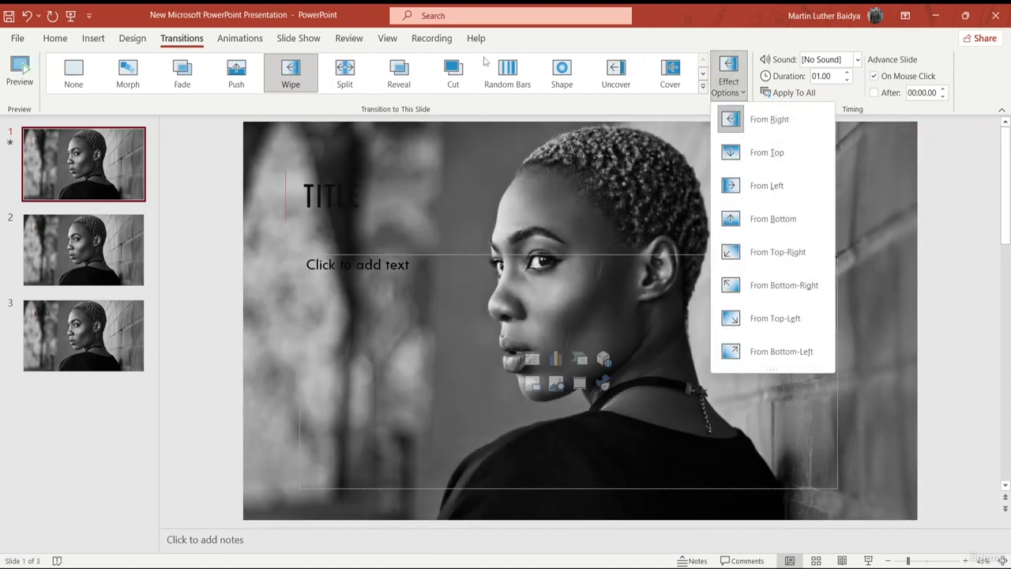
click(518, 73)
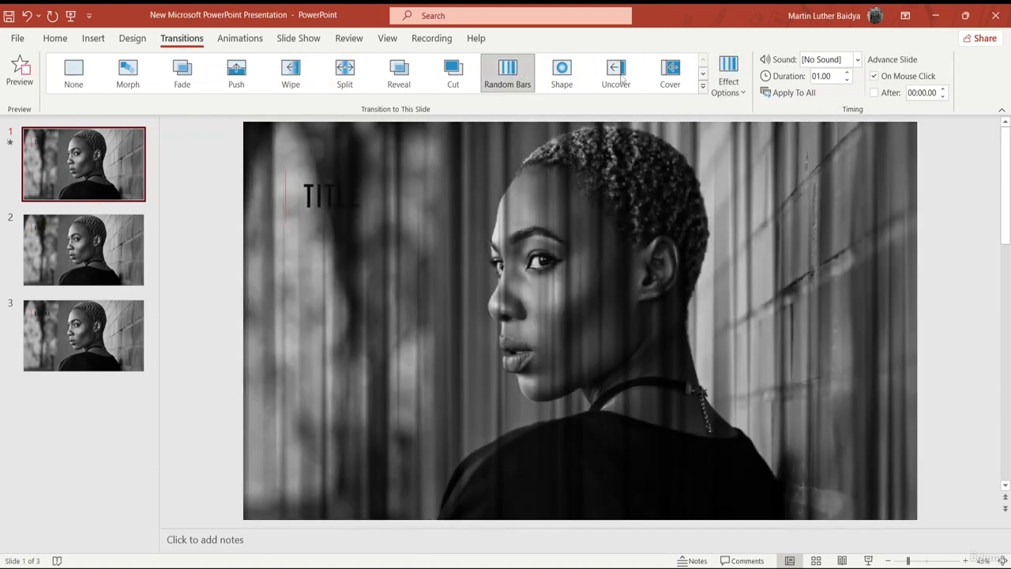
click(670, 73)
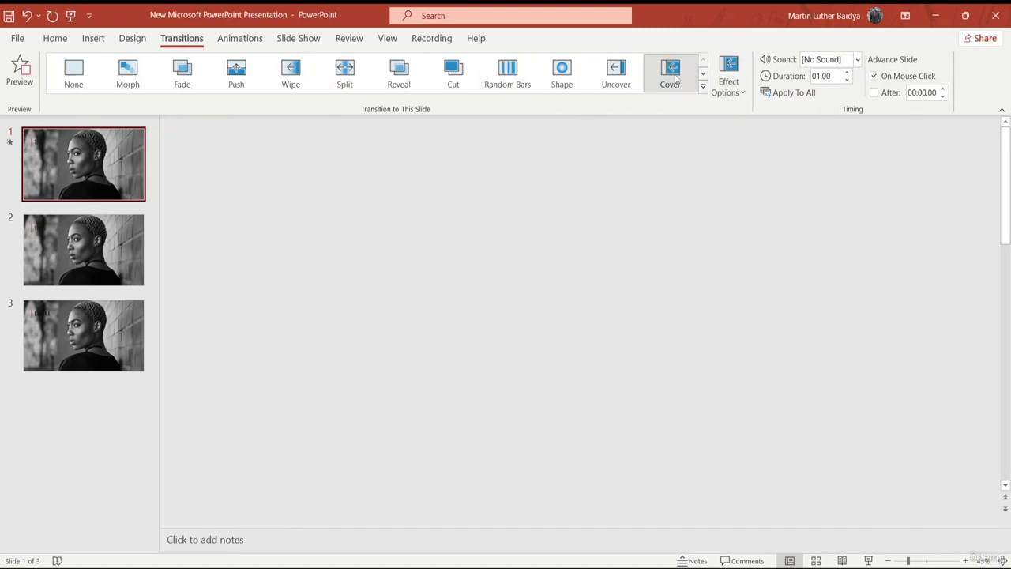
click(702, 72)
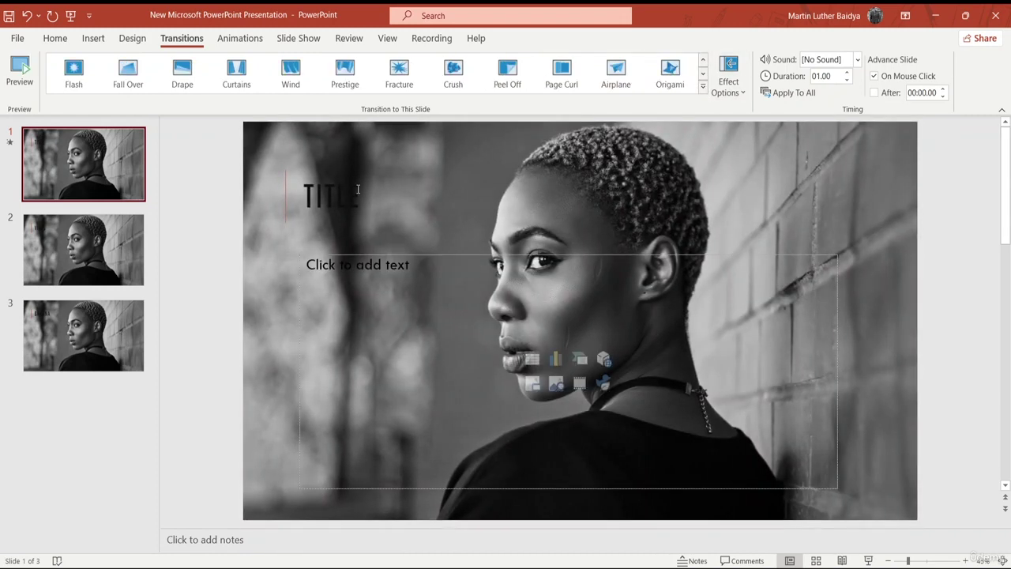
click(292, 72)
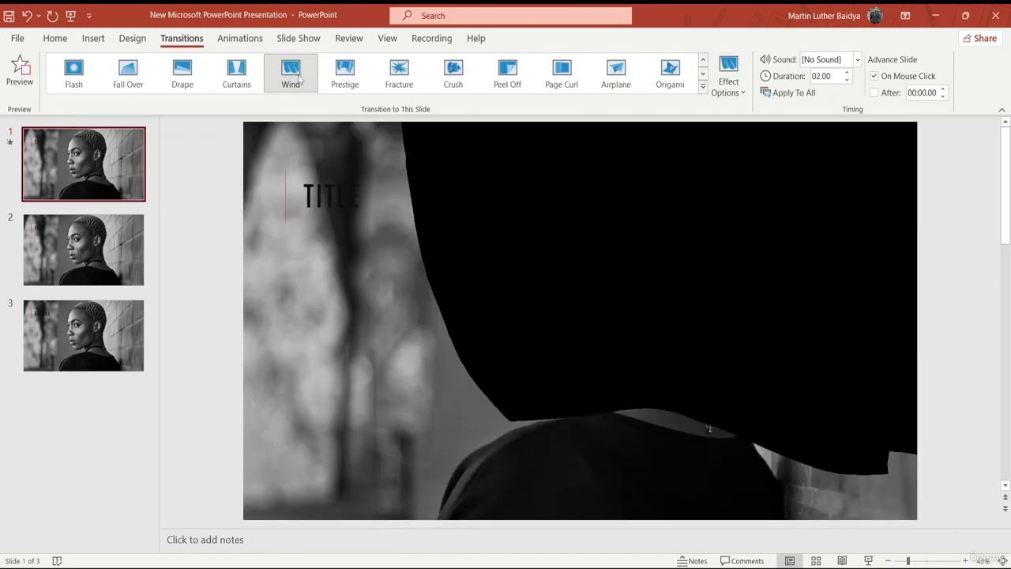
click(411, 72)
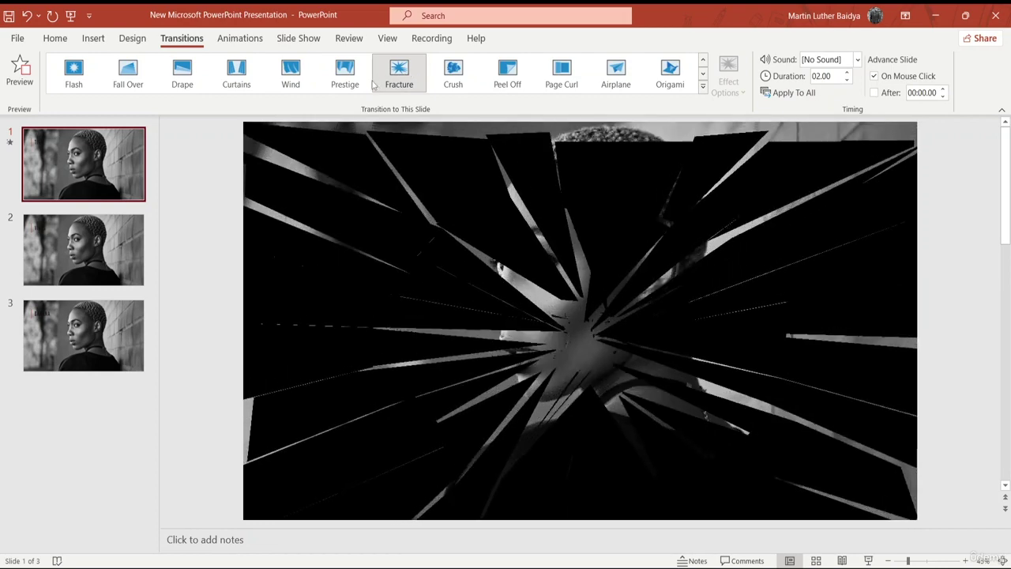
click(103, 76)
click(79, 73)
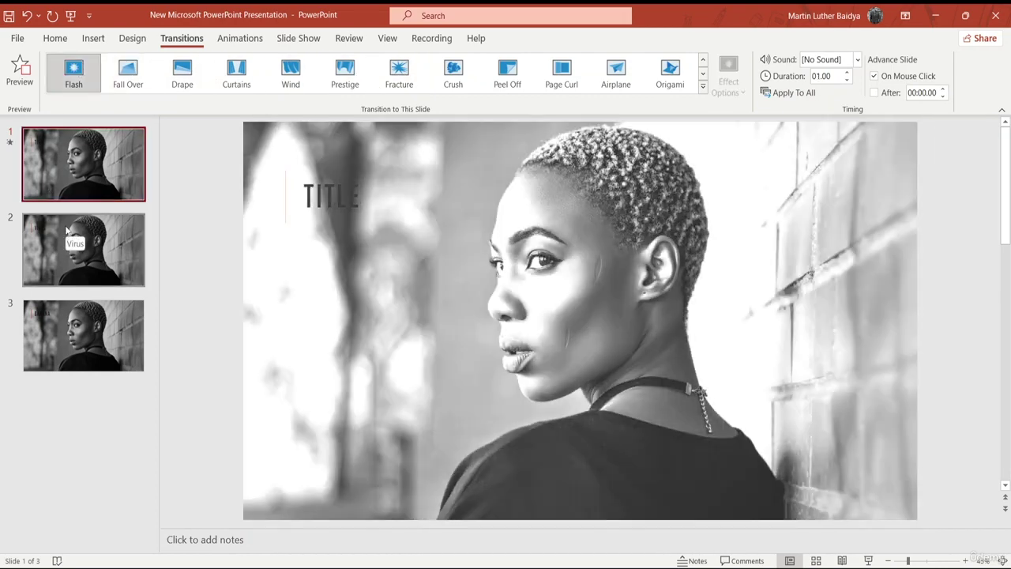
- Apply Fade to slide 2 and Split to slide 3, then return to slide 1
click(68, 229)
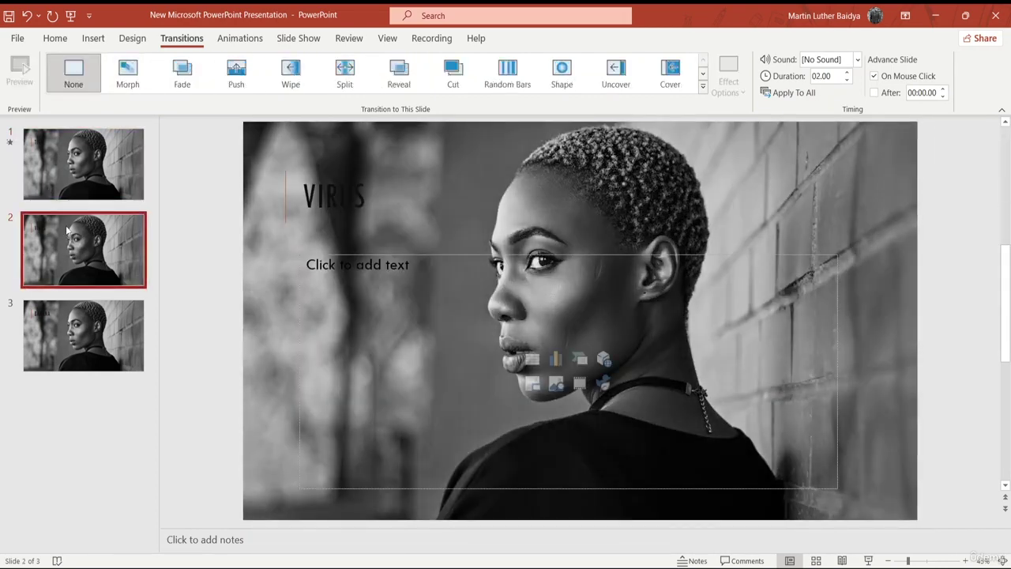
click(190, 74)
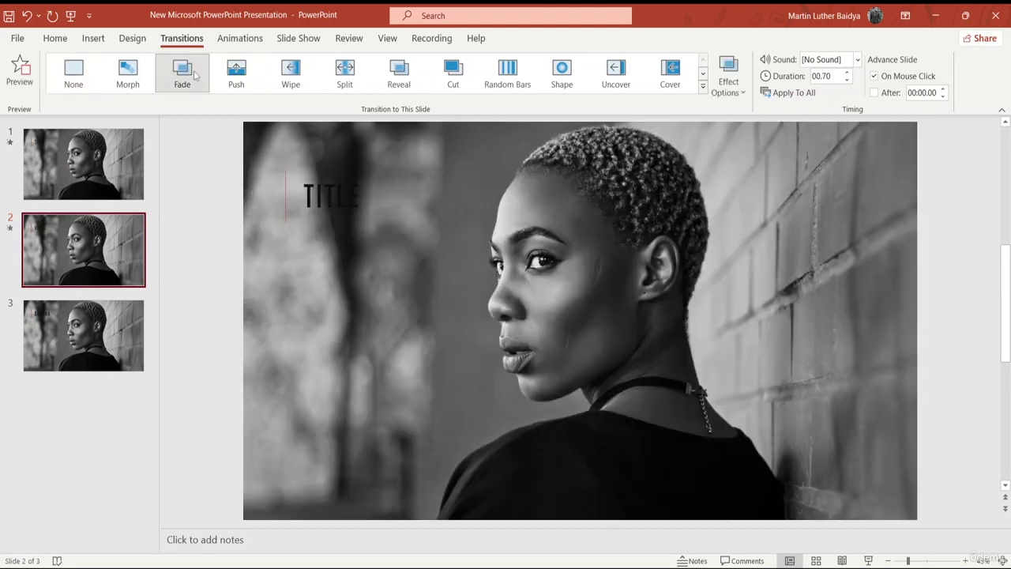
key(Page_Down)
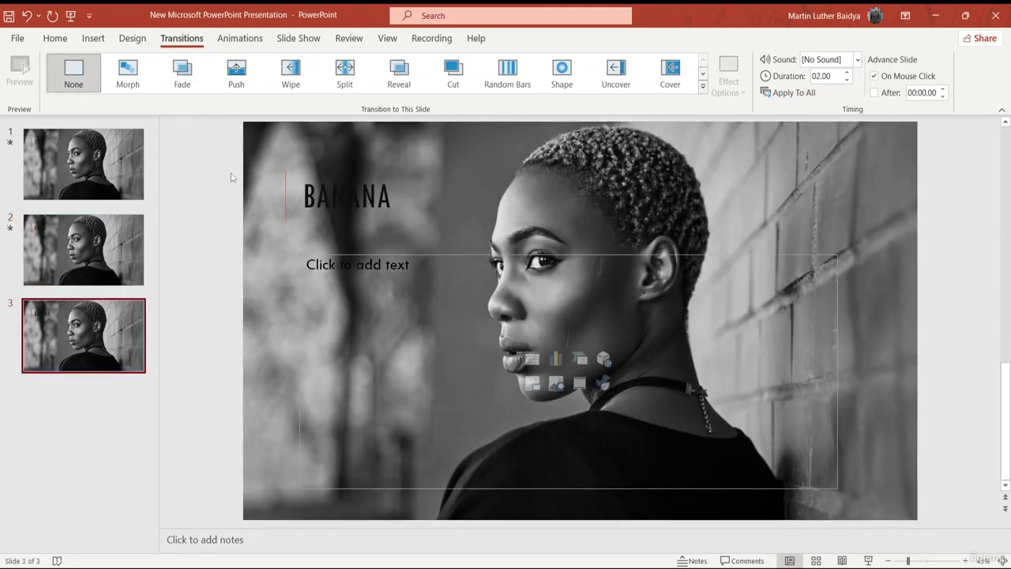
click(350, 73)
click(119, 167)
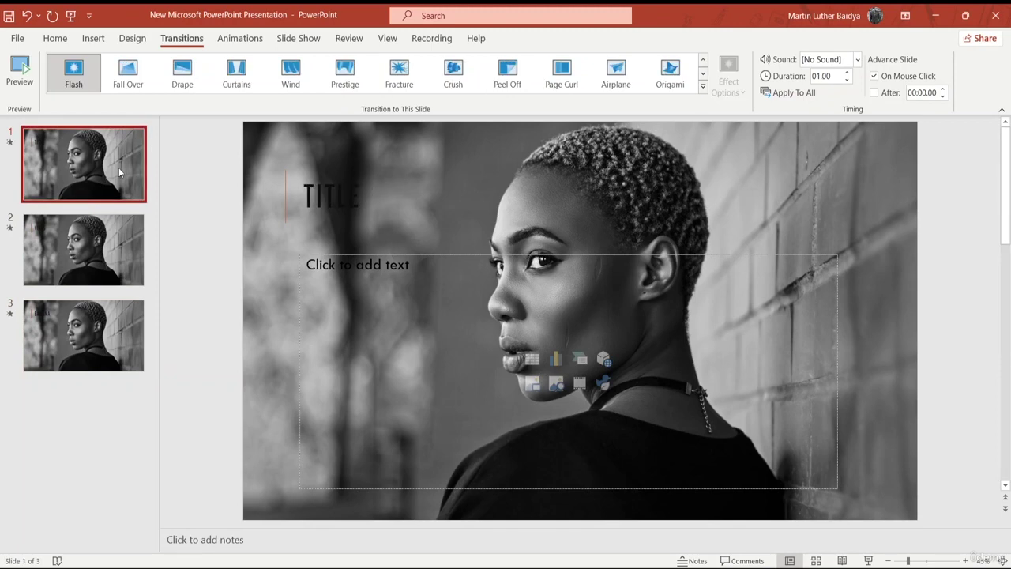
- Play the slide show from slide 1 and return to the editor
key(F5)
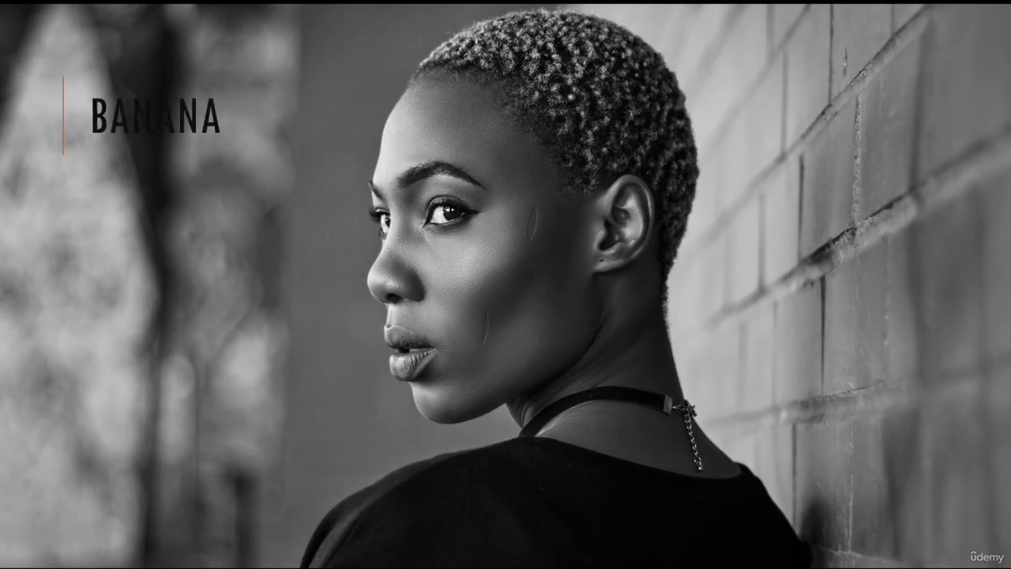
click(118, 167)
click(118, 167)
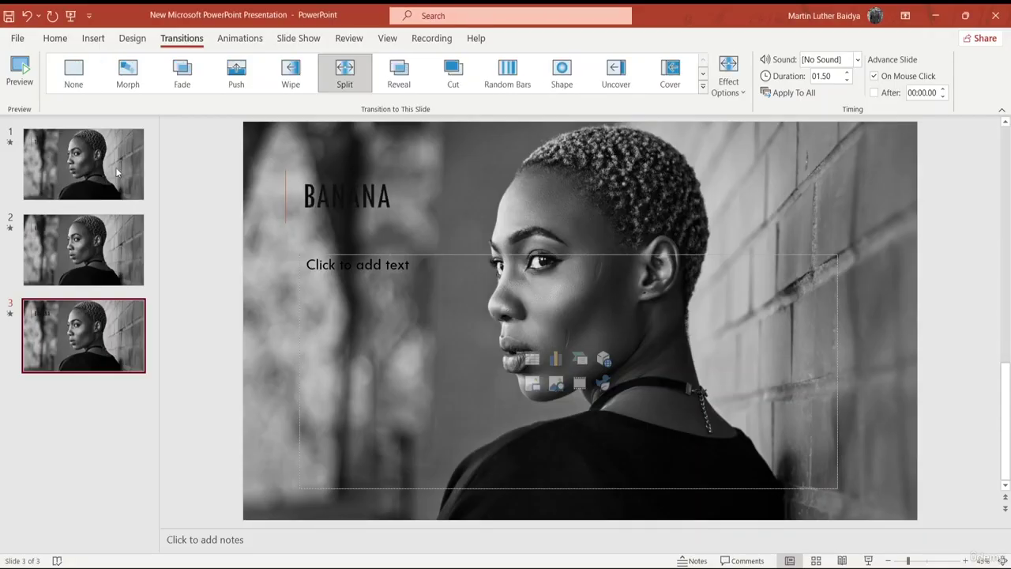
- Change slide 2's Fade style and make slide 3's Split open horizontally outward
click(113, 253)
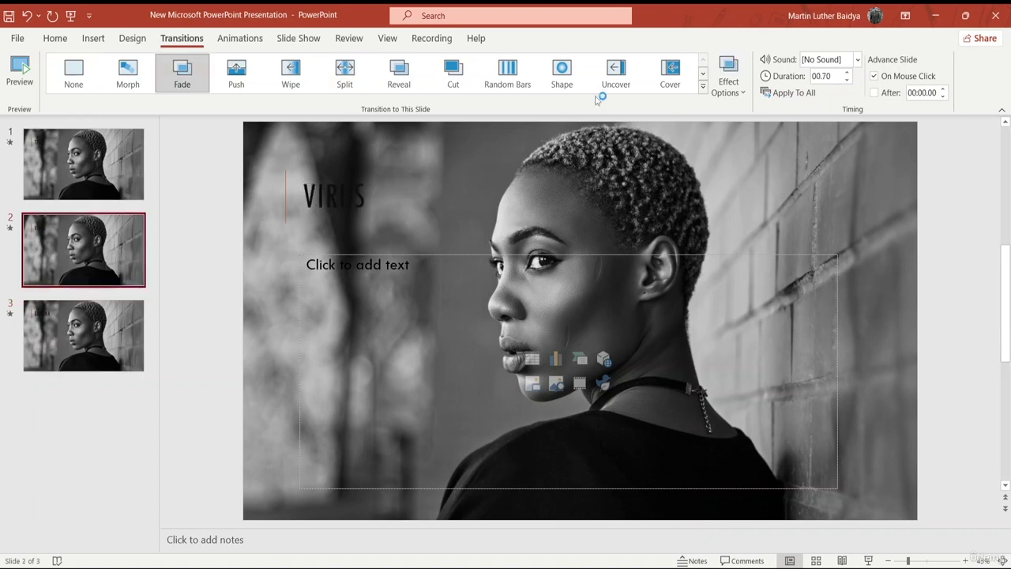
click(728, 79)
click(750, 157)
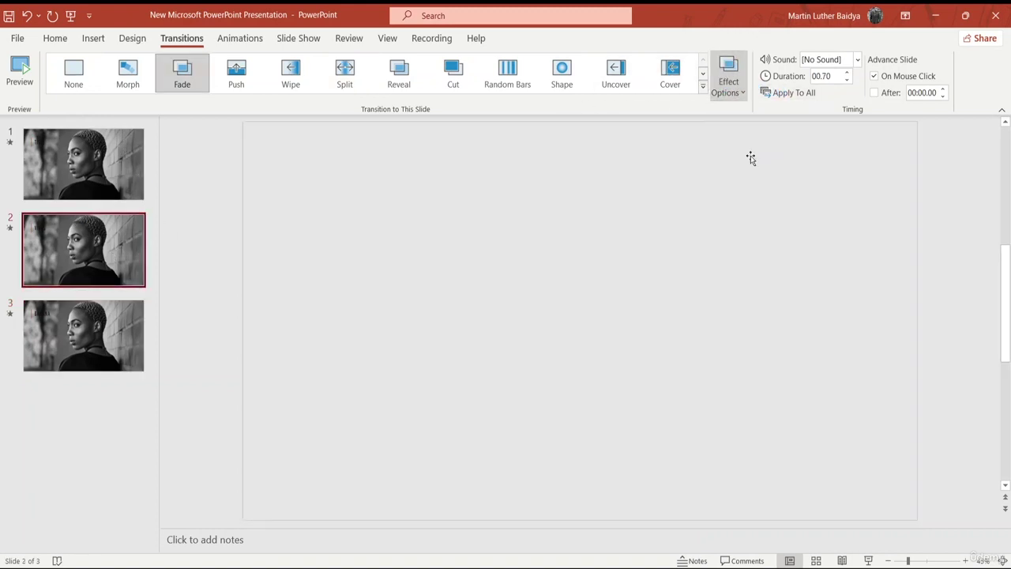
click(62, 333)
click(344, 73)
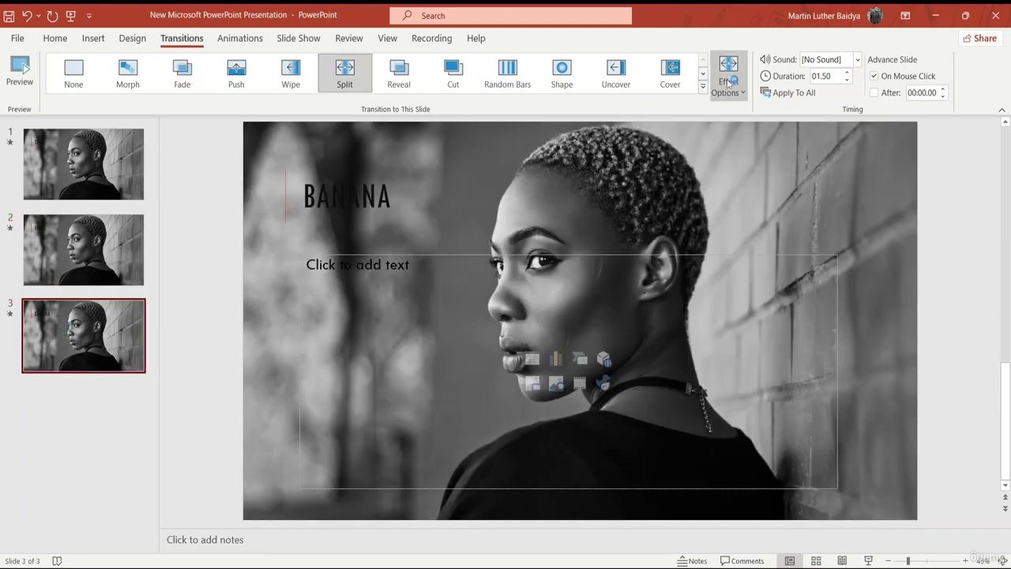
click(728, 82)
click(755, 190)
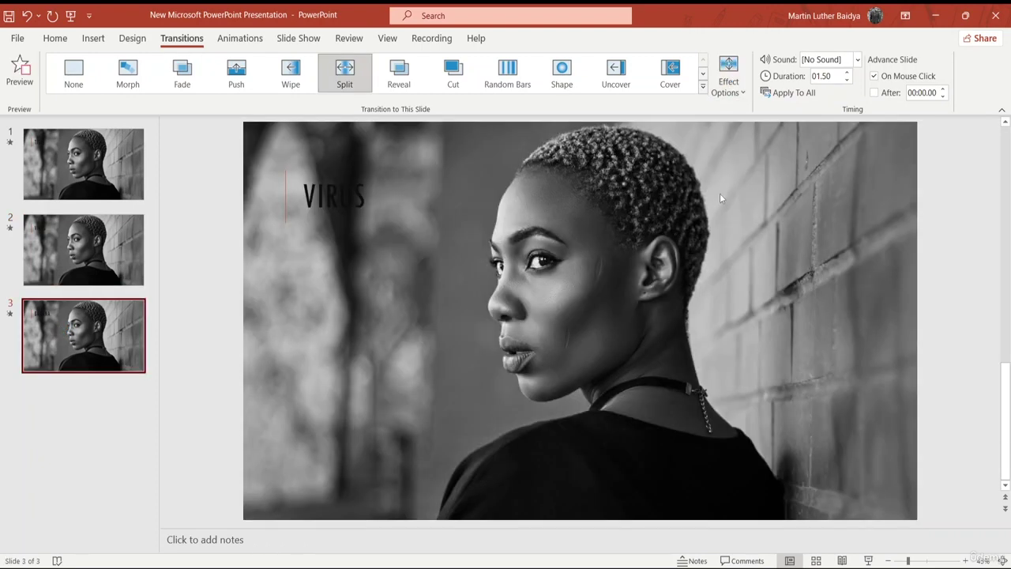
- Run the slide show through the VIRUS and BANANA slides, then exit
key(F5)
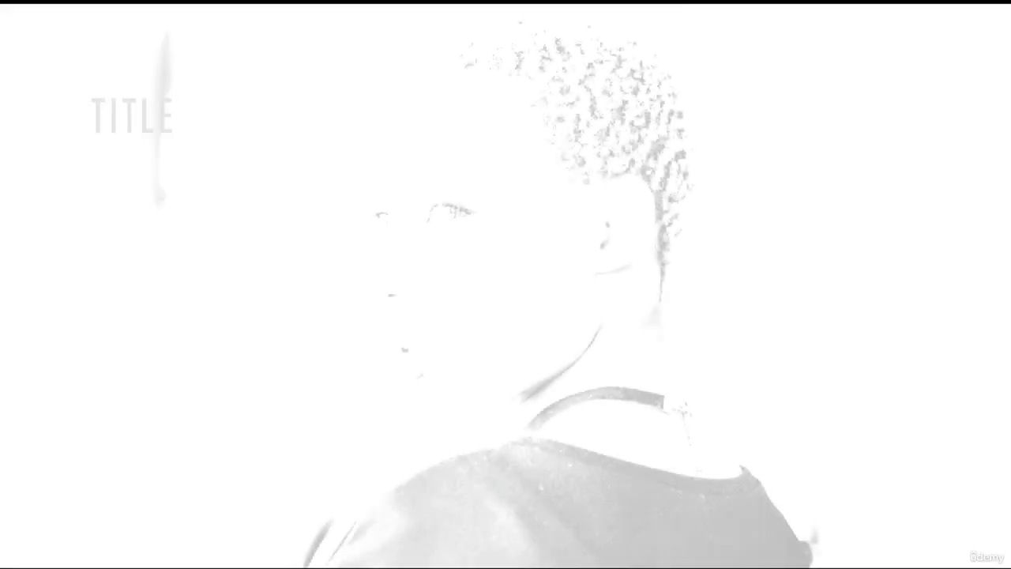
key(Right)
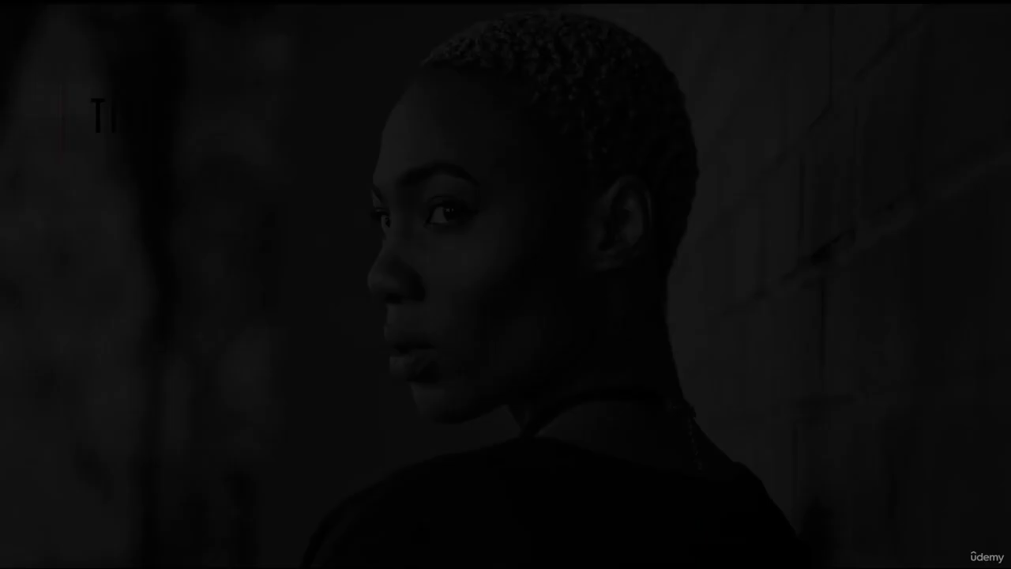
key(Right)
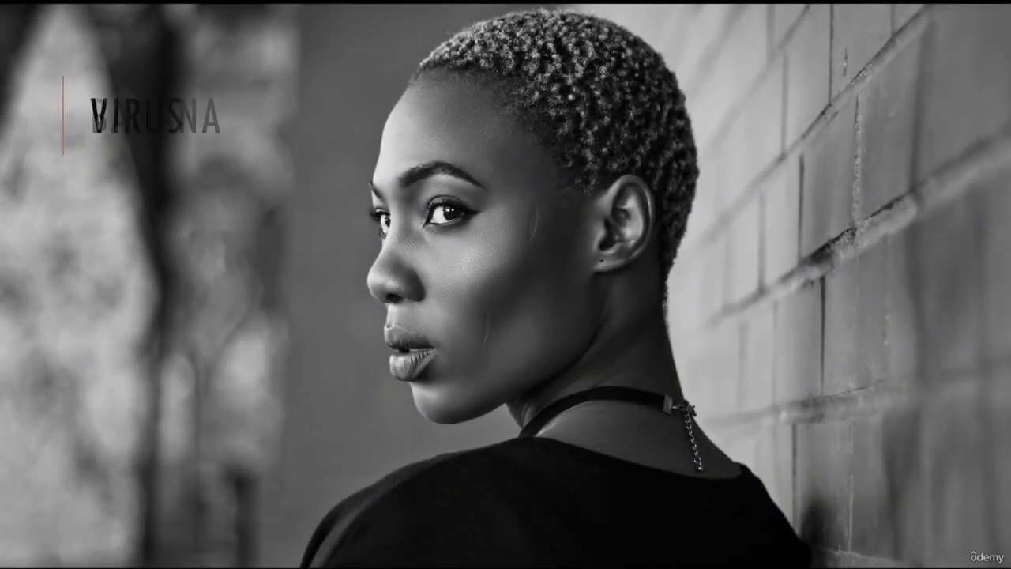
key(Escape)
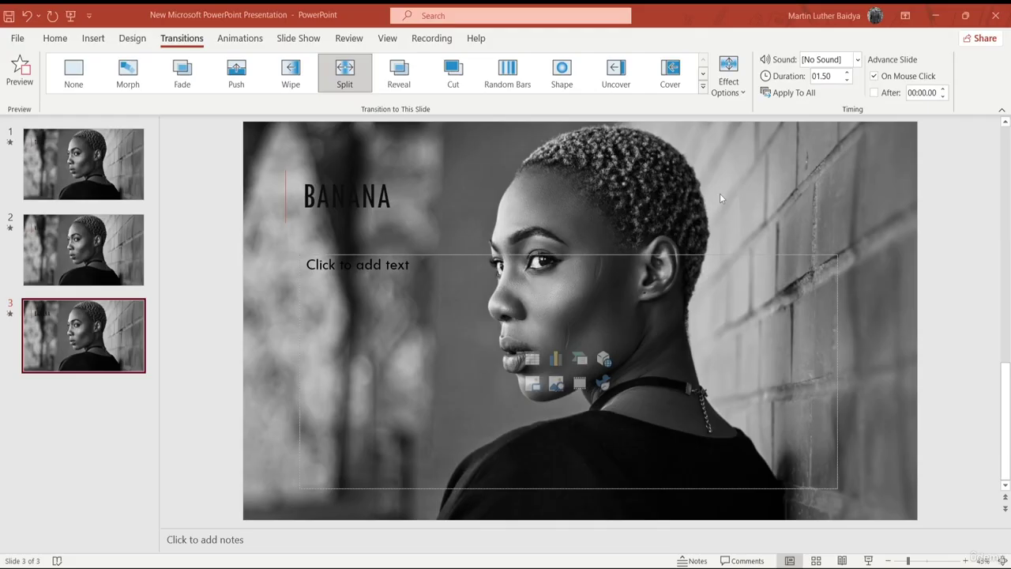
- Check the transition duration and sound list, leaving the sound at none
click(813, 76)
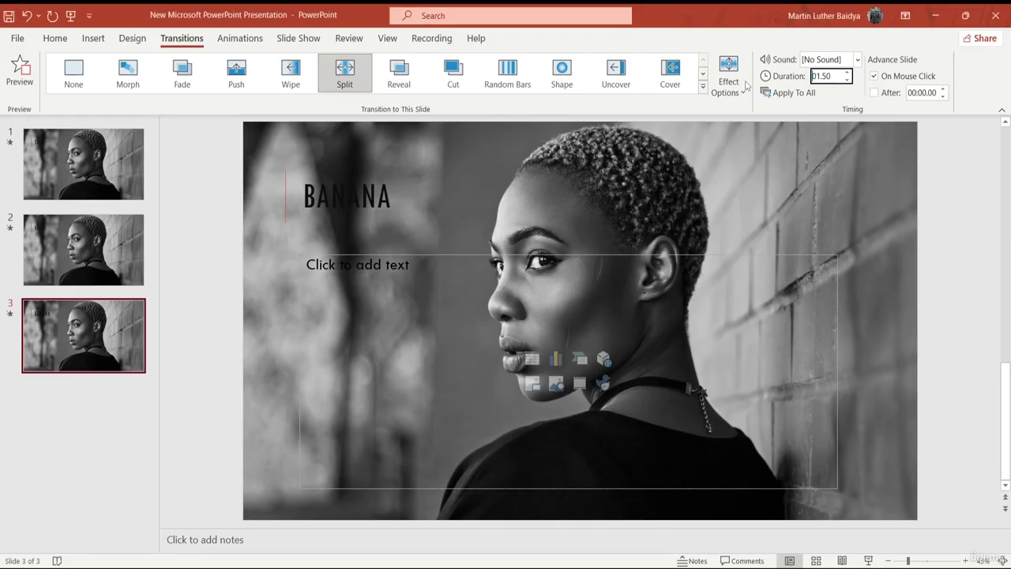
click(857, 60)
click(940, 60)
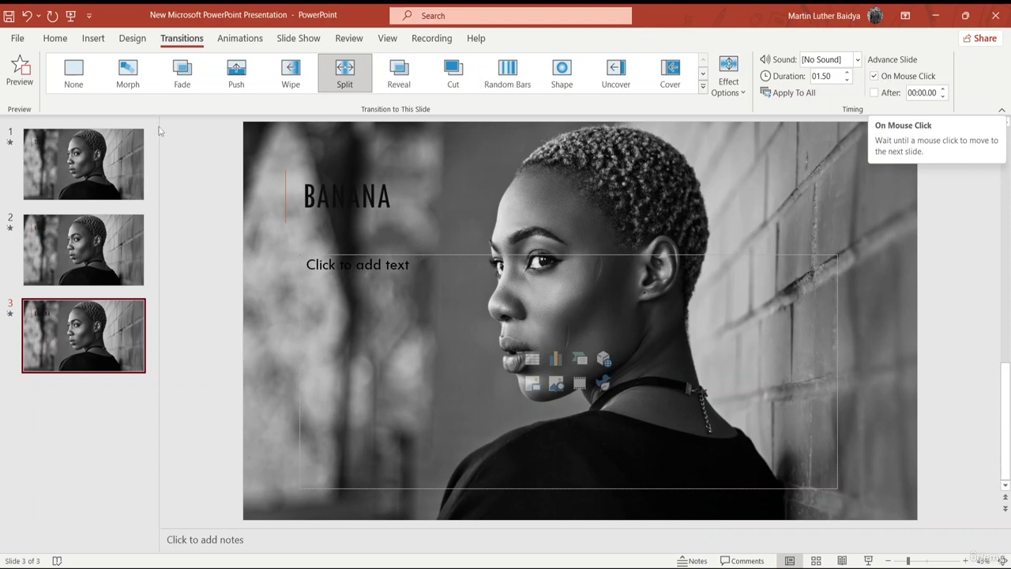
- Preview slide 1's Flash transition, then play and exit the VIRUS slide's show
click(83, 165)
click(25, 83)
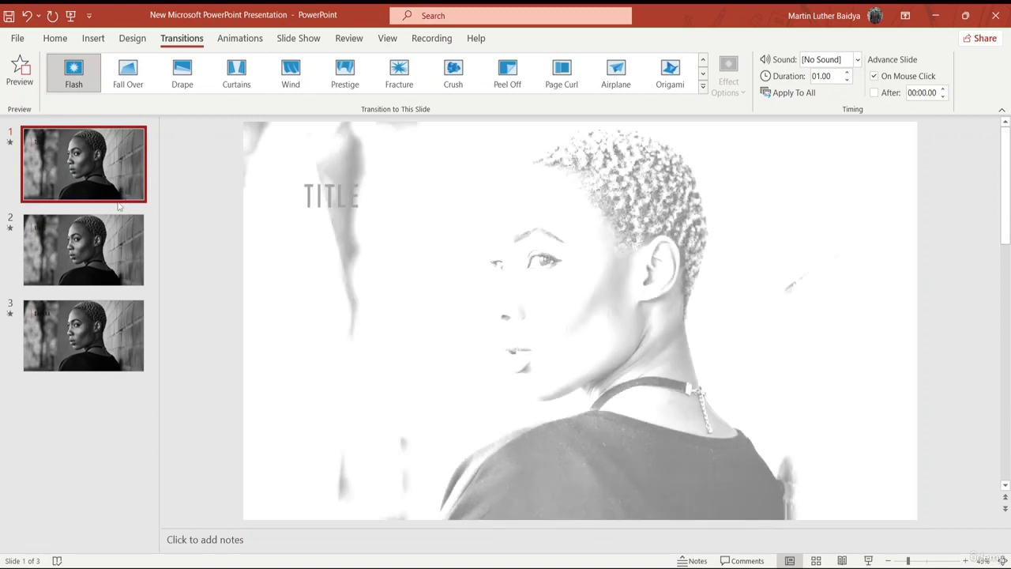
click(136, 235)
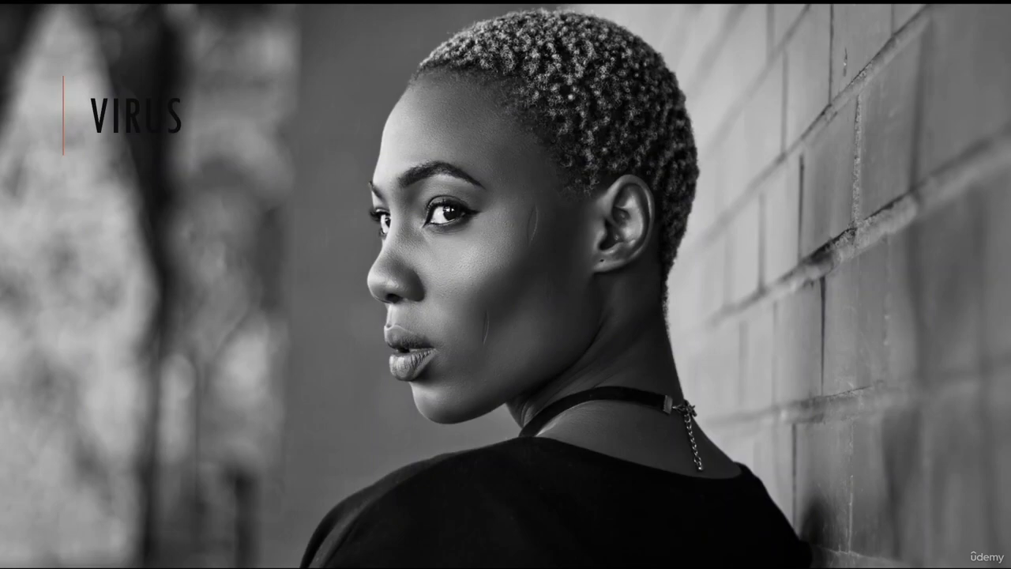
key(Escape)
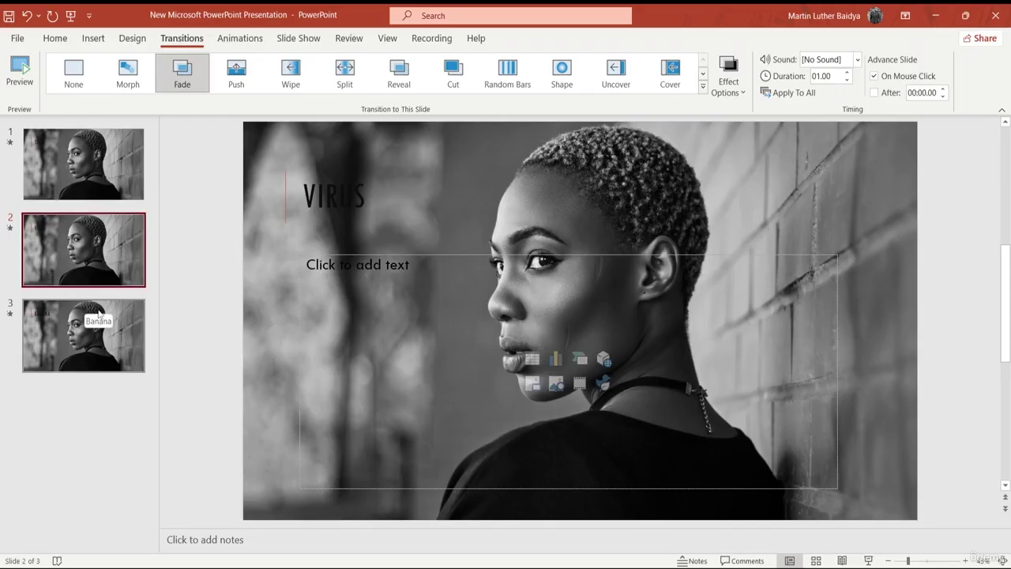
- Play the show from the BANANA slide, then from the beginning, exiting each time
click(111, 312)
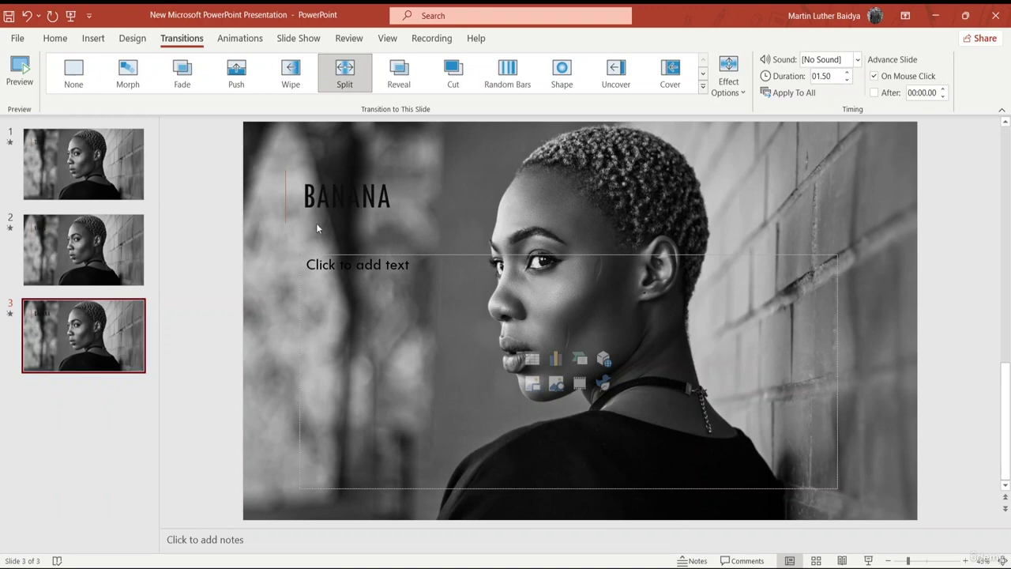
key(shift+F5)
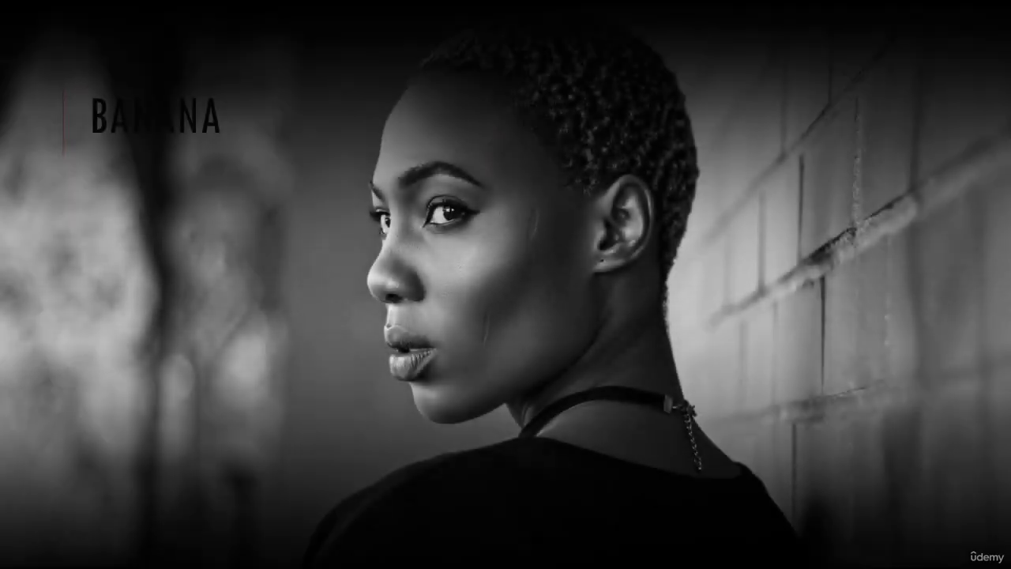
key(Escape)
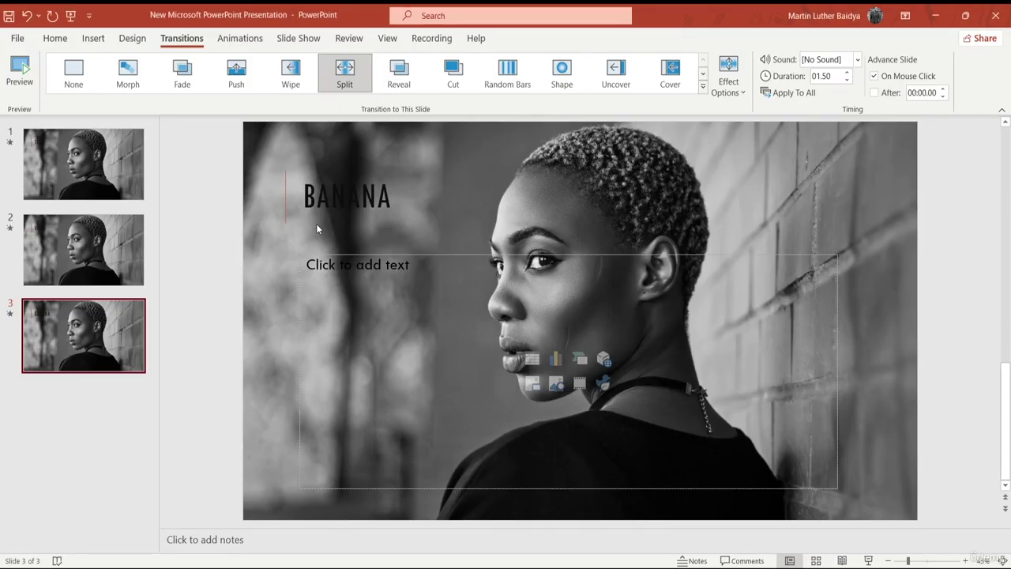
click(71, 15)
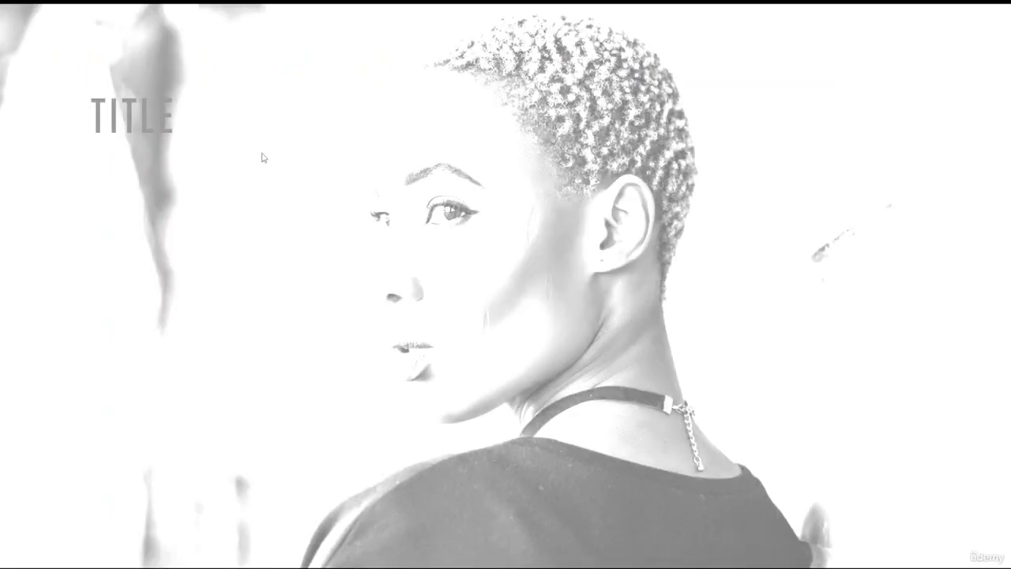
key(Escape)
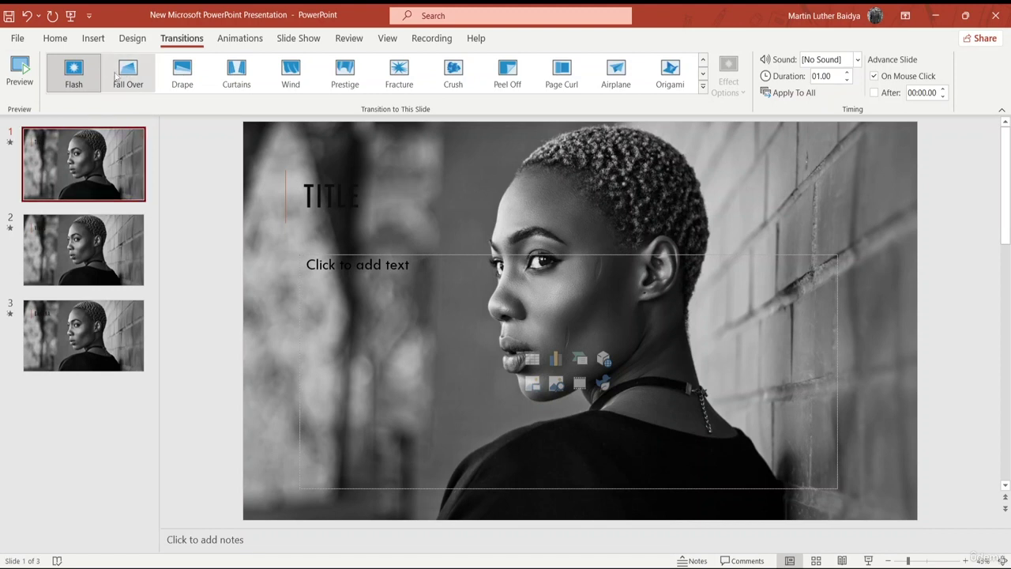
- Apply Morph at 02.00 to the TITLE, VIRUS and BANANA slides, then watch and close the show
click(705, 63)
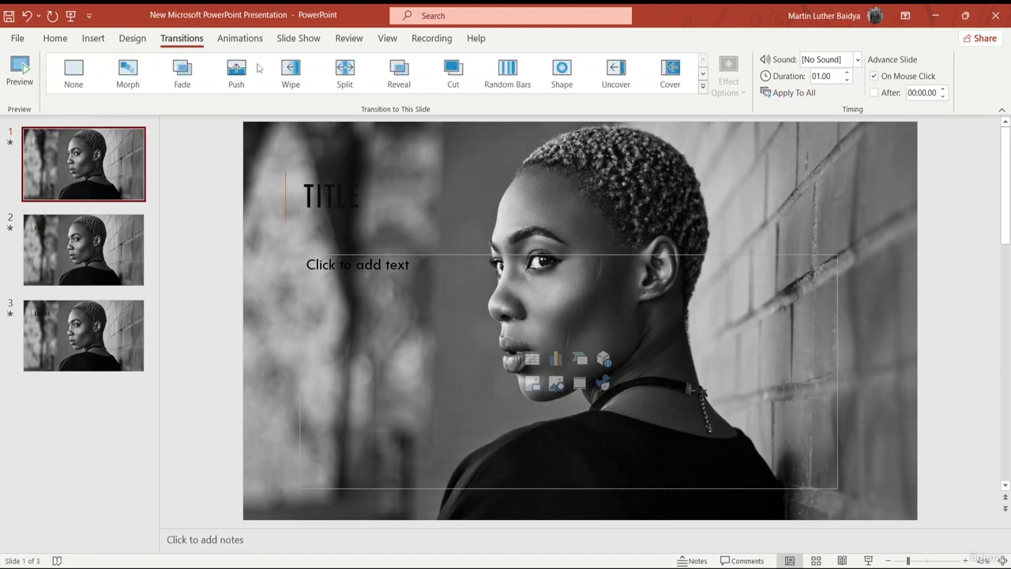
click(127, 71)
click(122, 224)
click(128, 71)
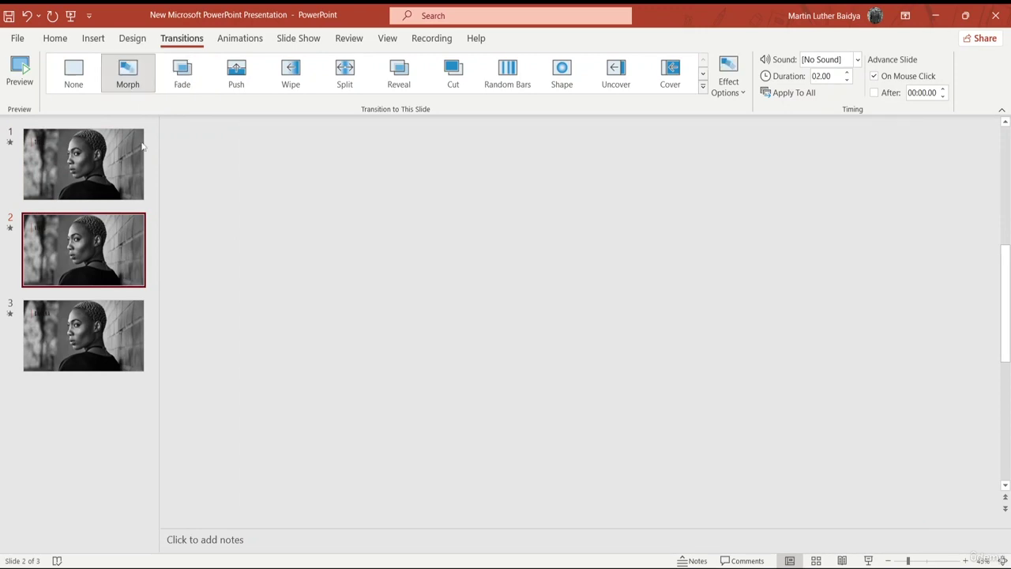
click(120, 302)
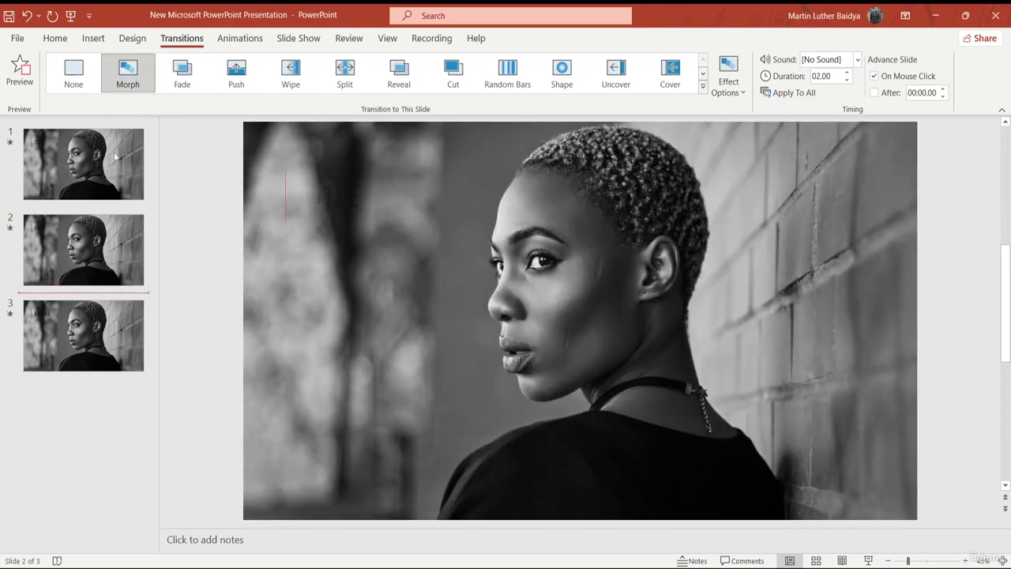
click(128, 71)
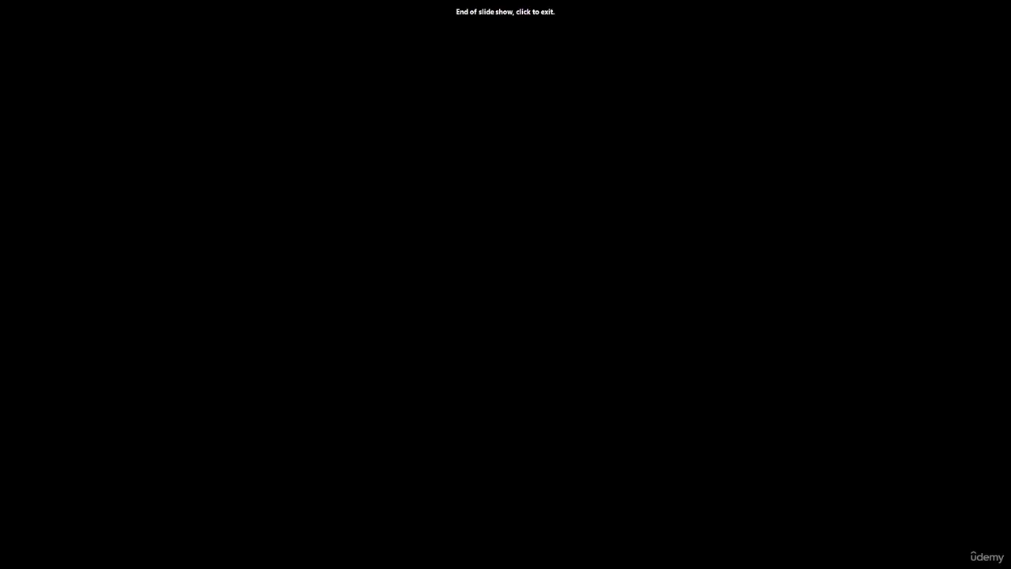
click(139, 82)
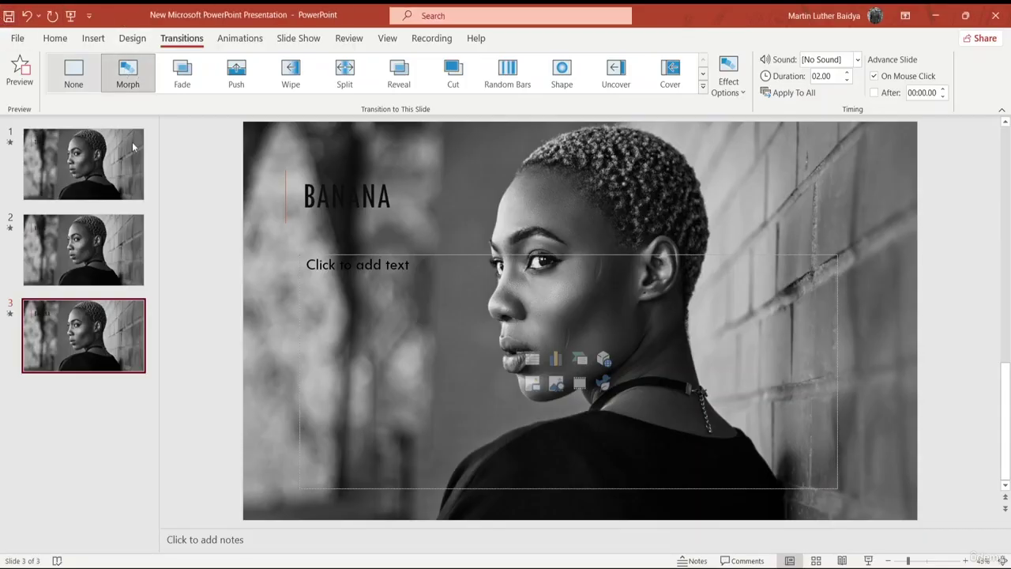
- Set the Morph effect option to Characters on the VIRUS and BANANA slides
click(127, 226)
click(102, 195)
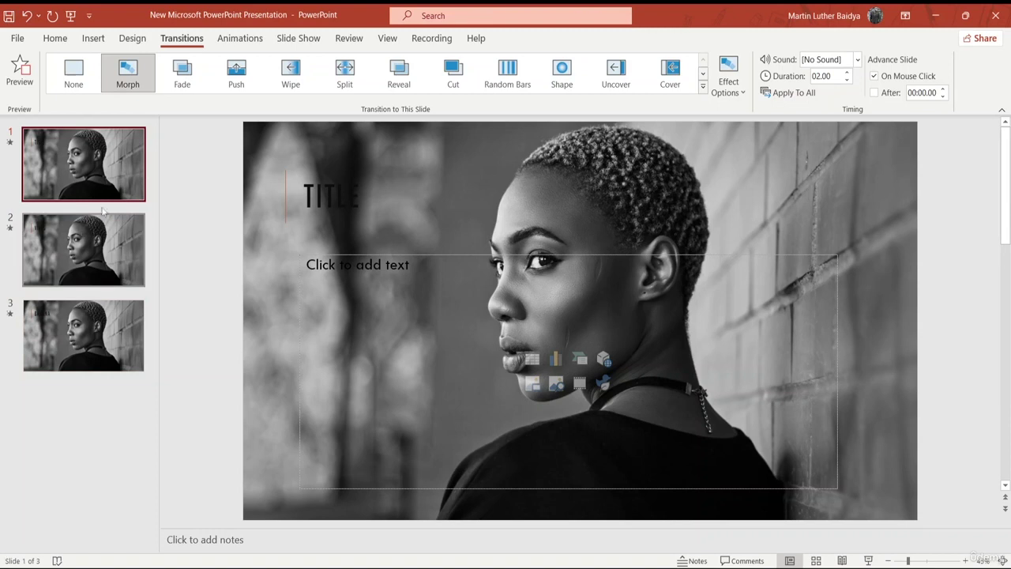
click(119, 241)
click(735, 81)
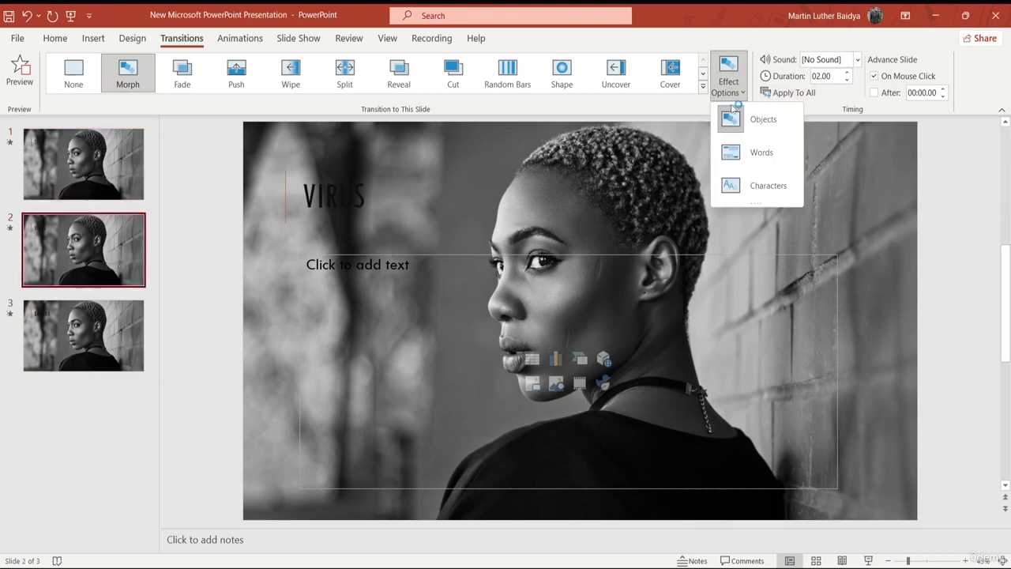
click(743, 150)
click(731, 83)
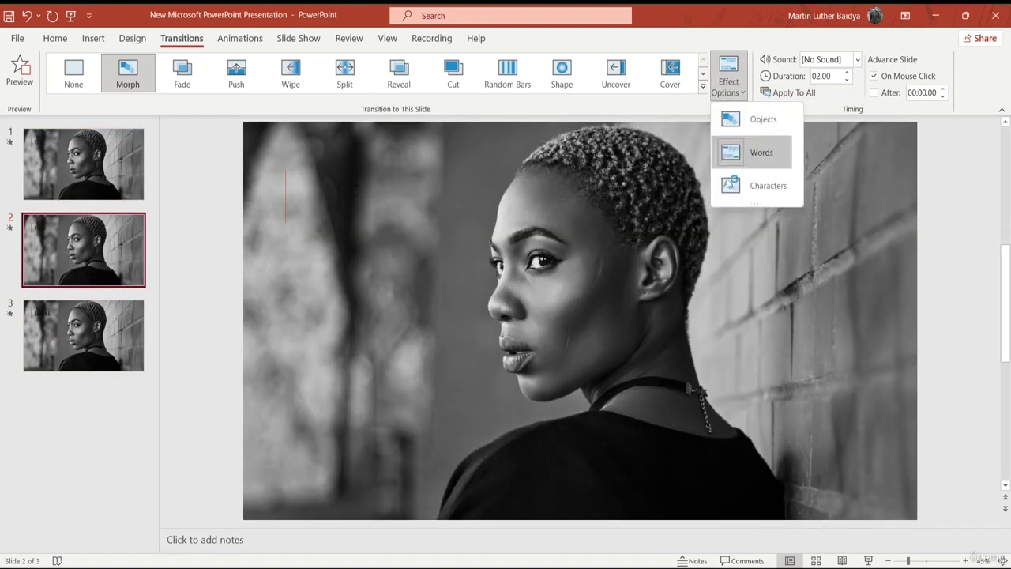
click(742, 183)
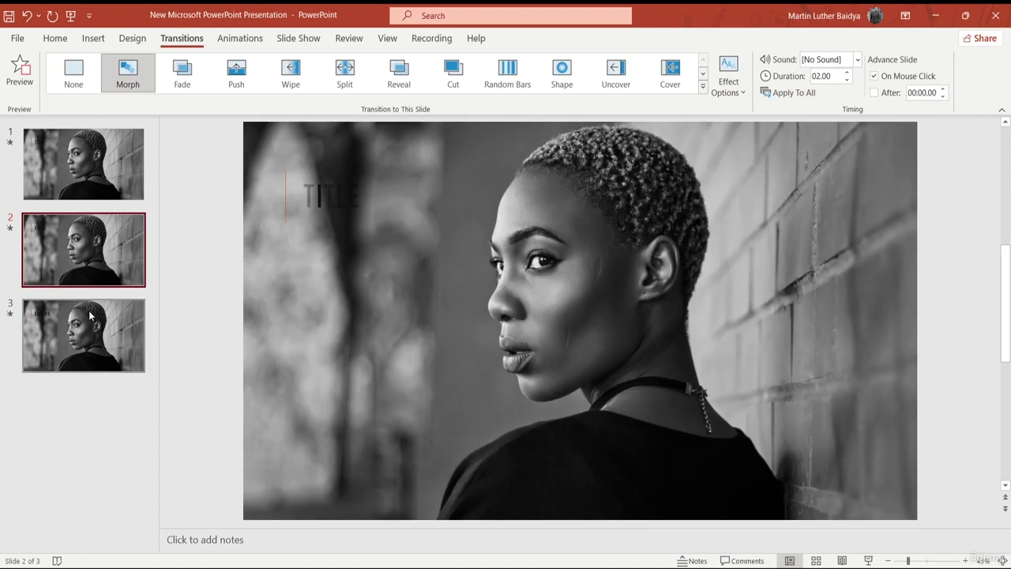
click(81, 302)
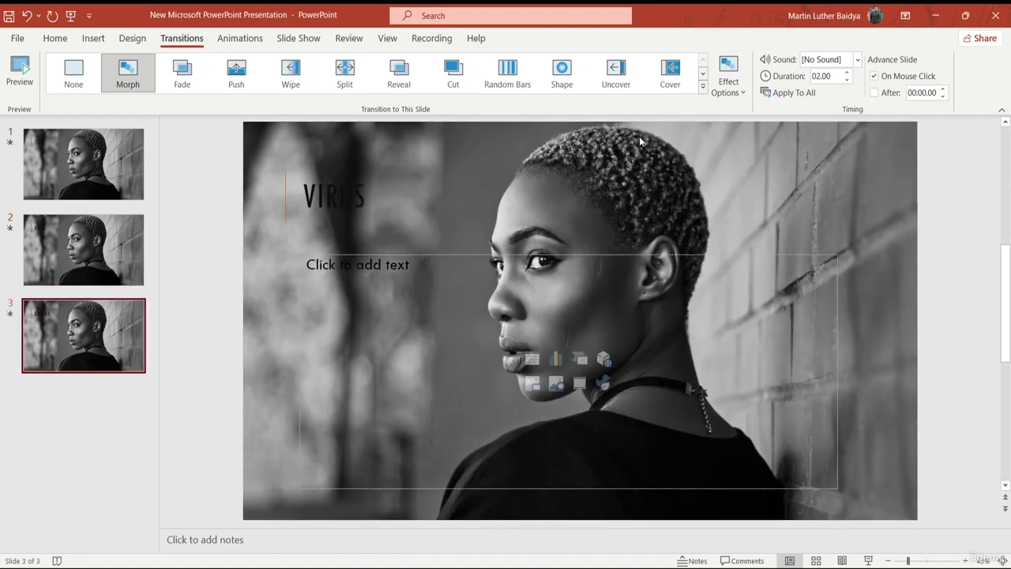
click(729, 79)
click(716, 199)
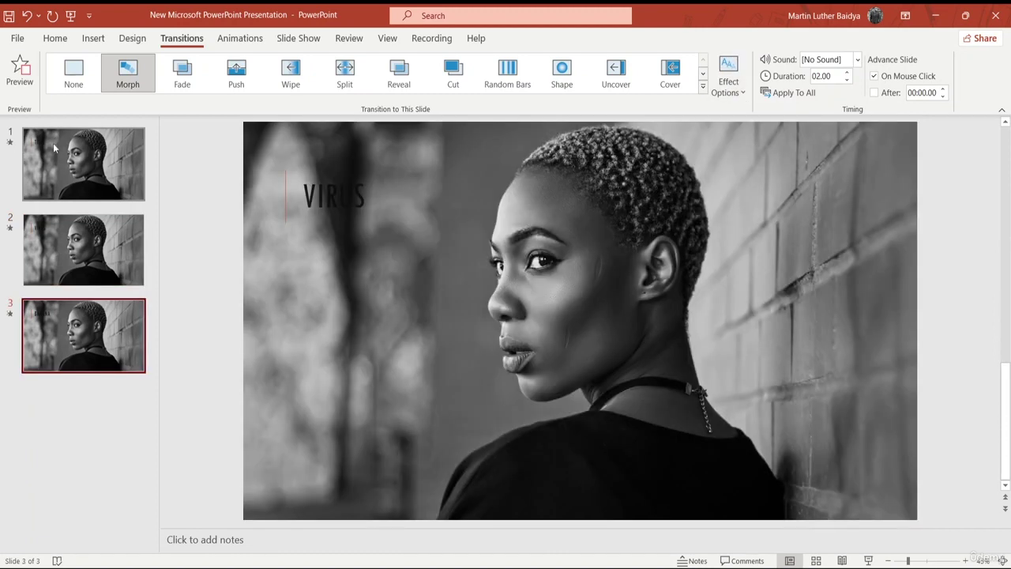
- Play the show from TITLE to watch it morph into VIRUS, then exit onto the VIRUS slide
click(63, 150)
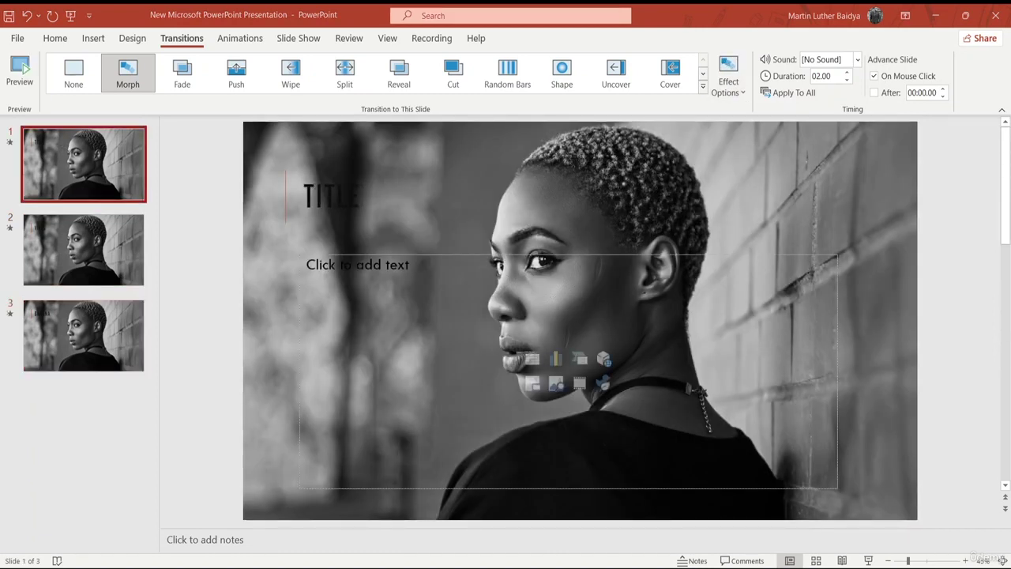
key(F5)
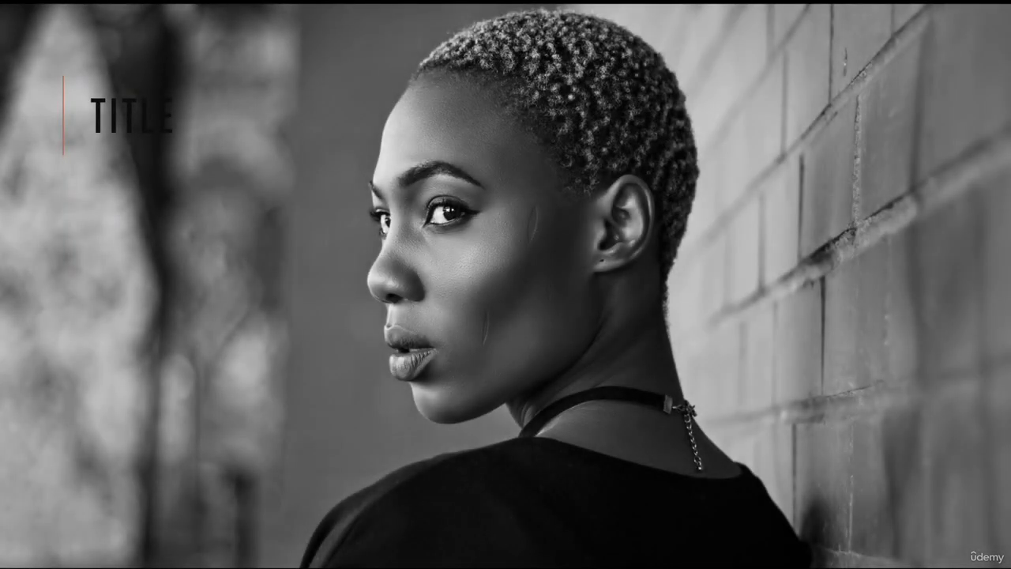
key(Right)
key(Right)
key(Escape)
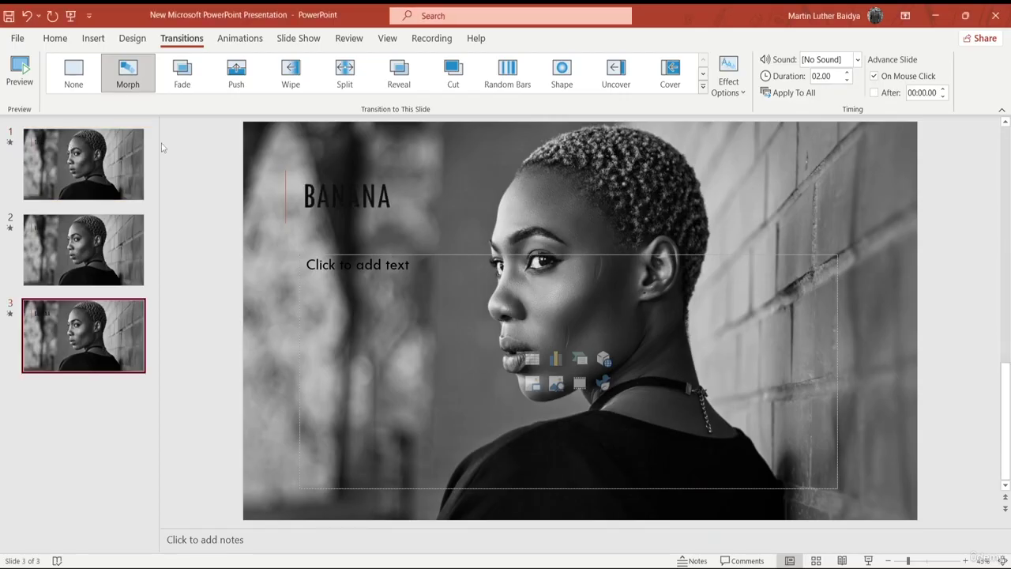
key(Up)
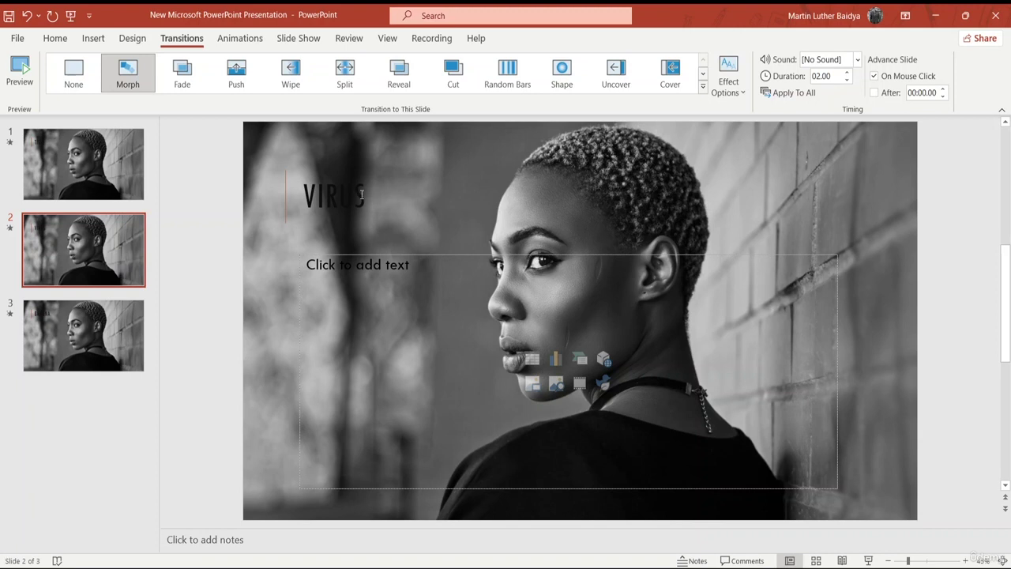
- Retitle slide 2 from VIRUS to ITALY and slide 3 from BANANA to TRIM
double_click(368, 190)
key(BackSpace)
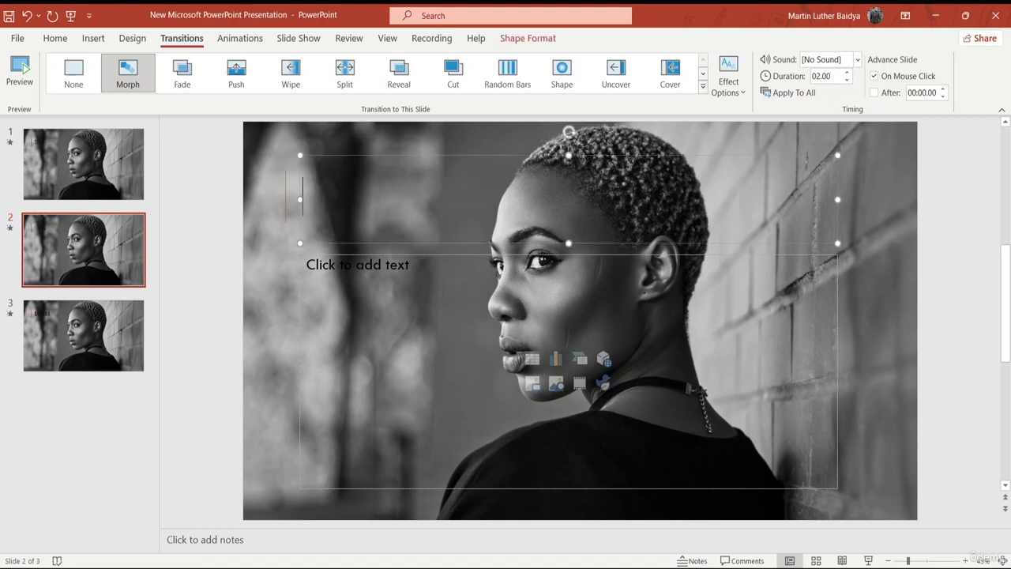
text(ITALY)
key(Page_Down)
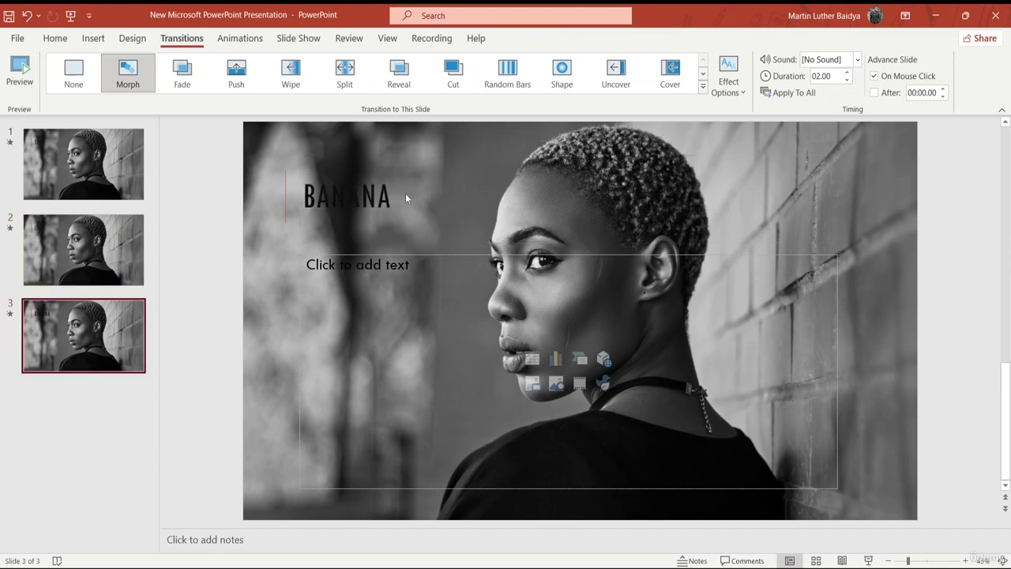
double_click(390, 194)
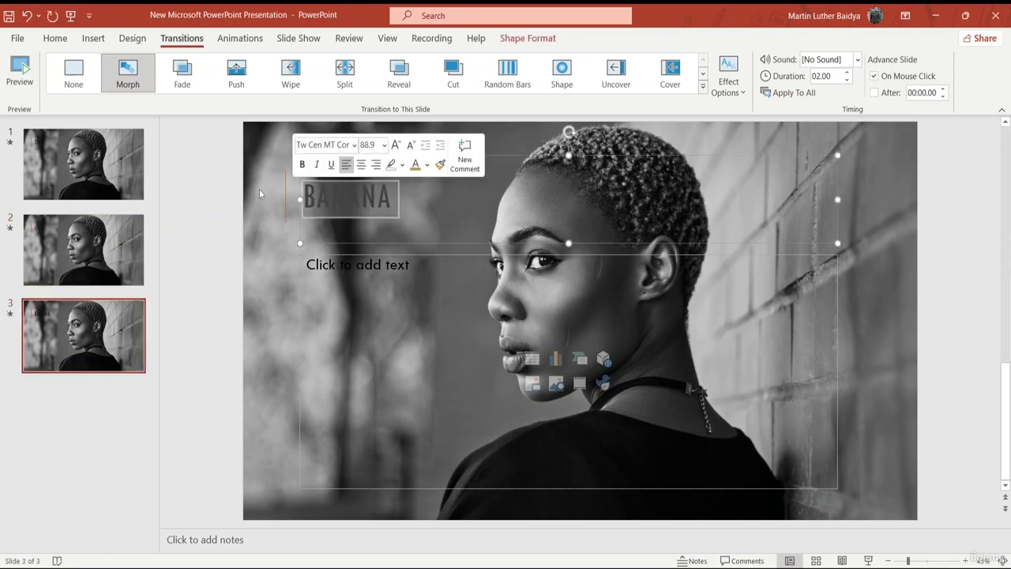
key(Delete)
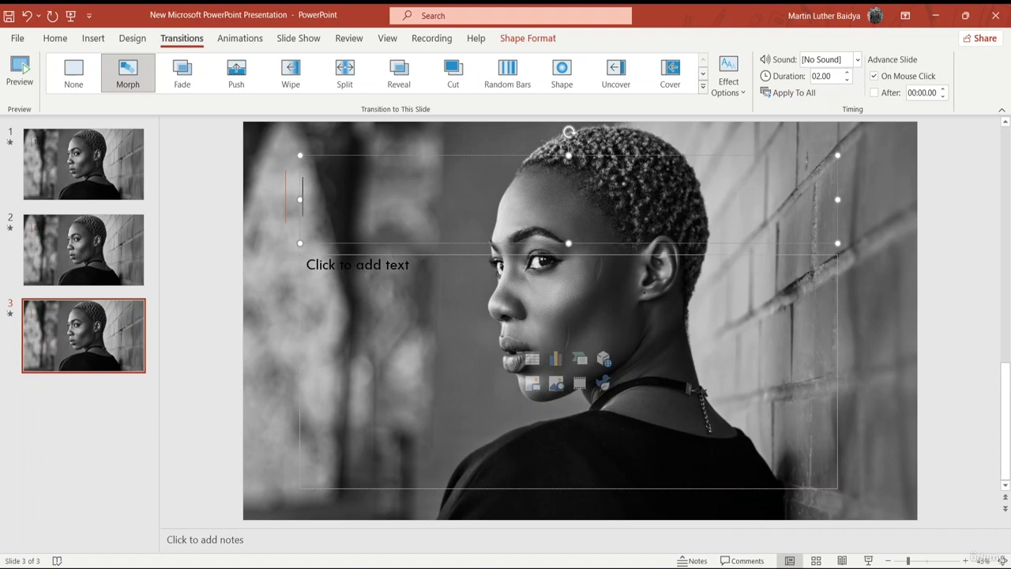
text(TRIM)
key(Return)
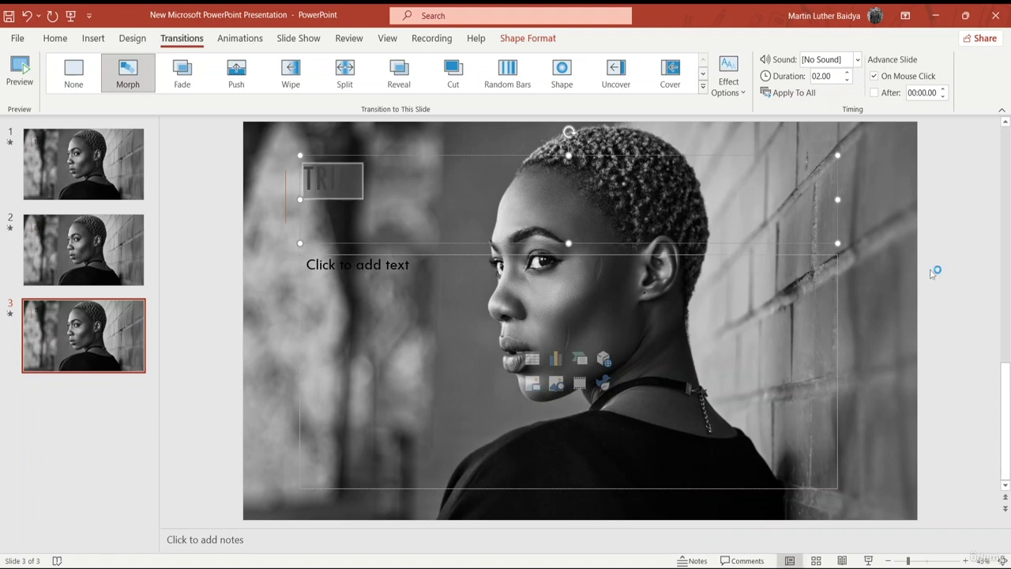
- Play the slide show from slide 1 to watch TITLE morph through ITALY and TRIM, then exit
click(71, 277)
click(88, 351)
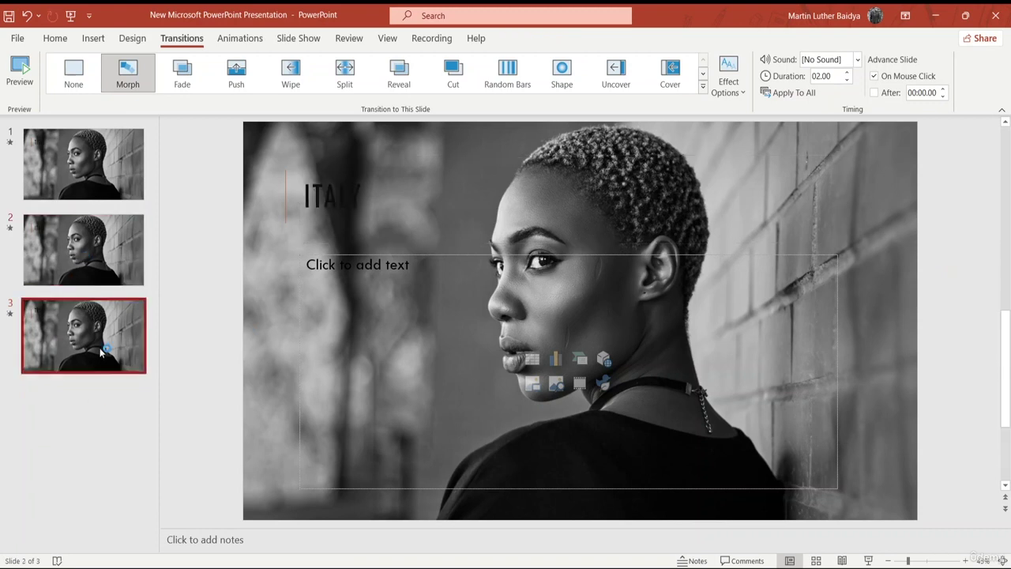
click(116, 229)
click(119, 193)
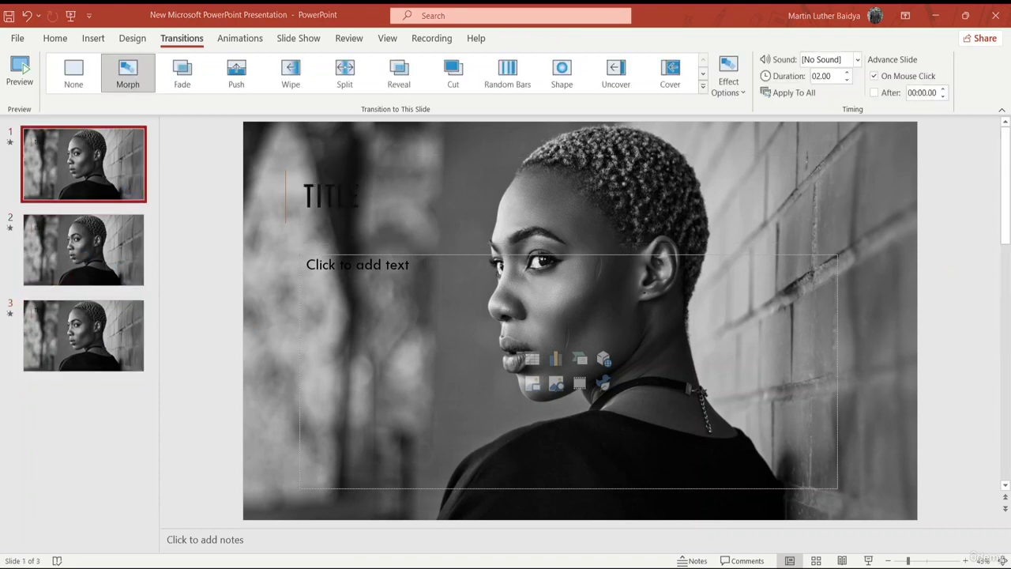
key(F5)
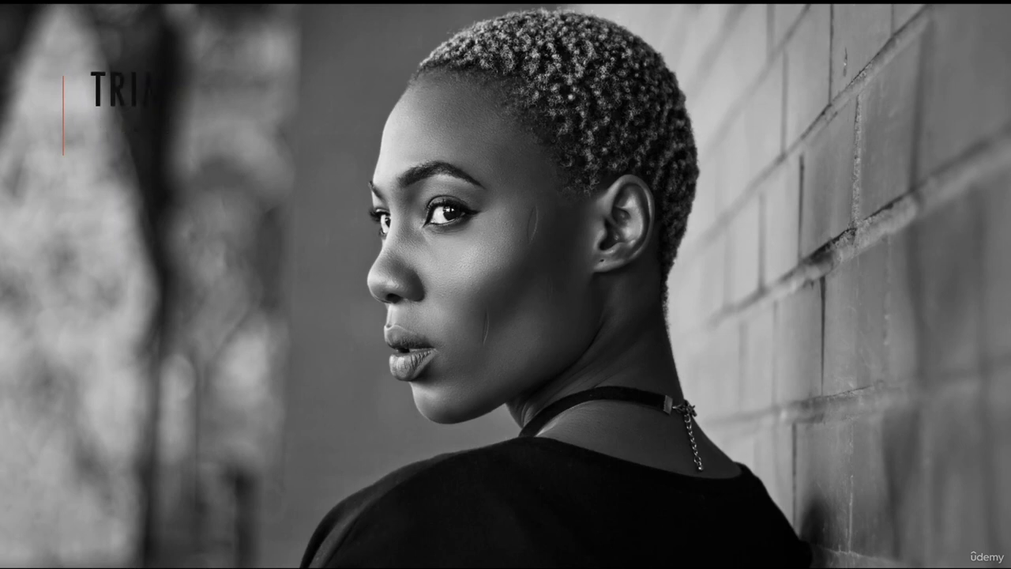
key(Escape)
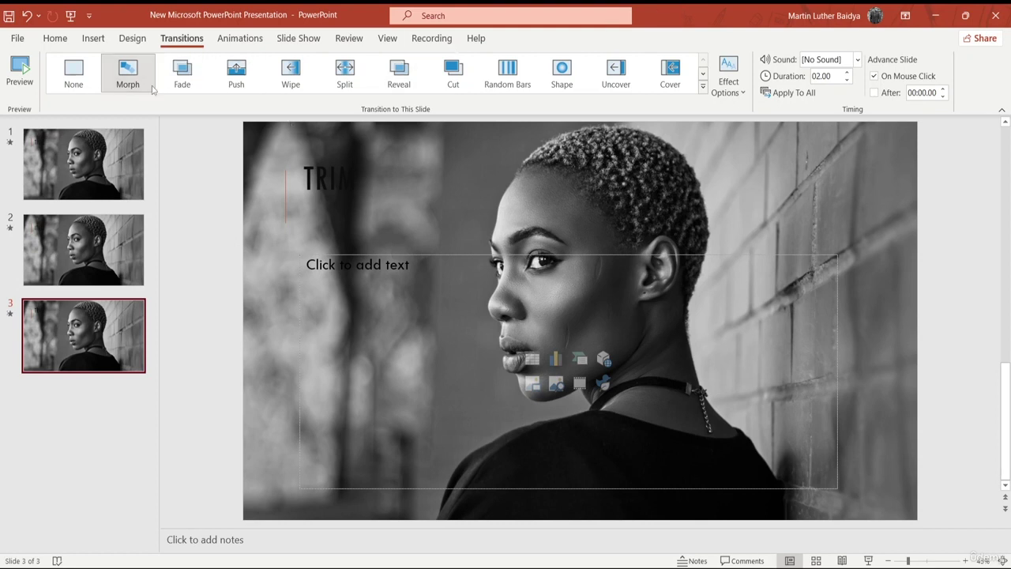
- Delete all the existing slides and add a fresh first slide
click(76, 173)
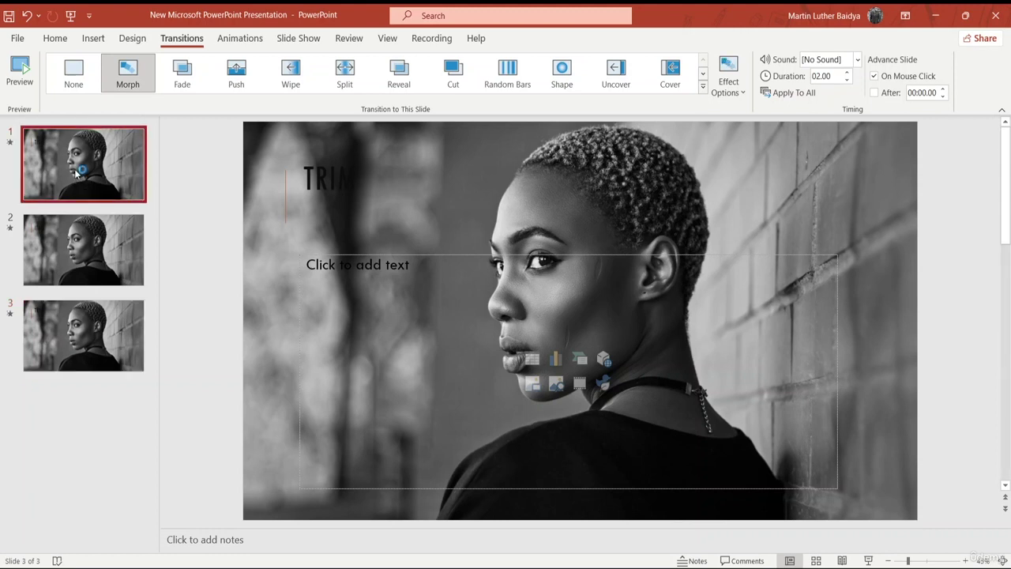
key(Delete)
key(Delete)
key(Delete)
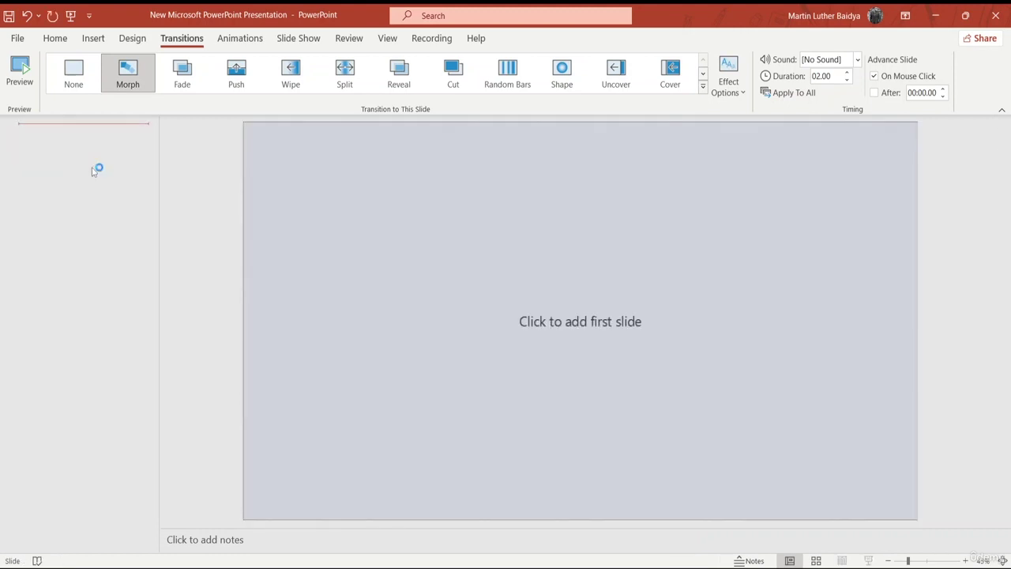
click(338, 219)
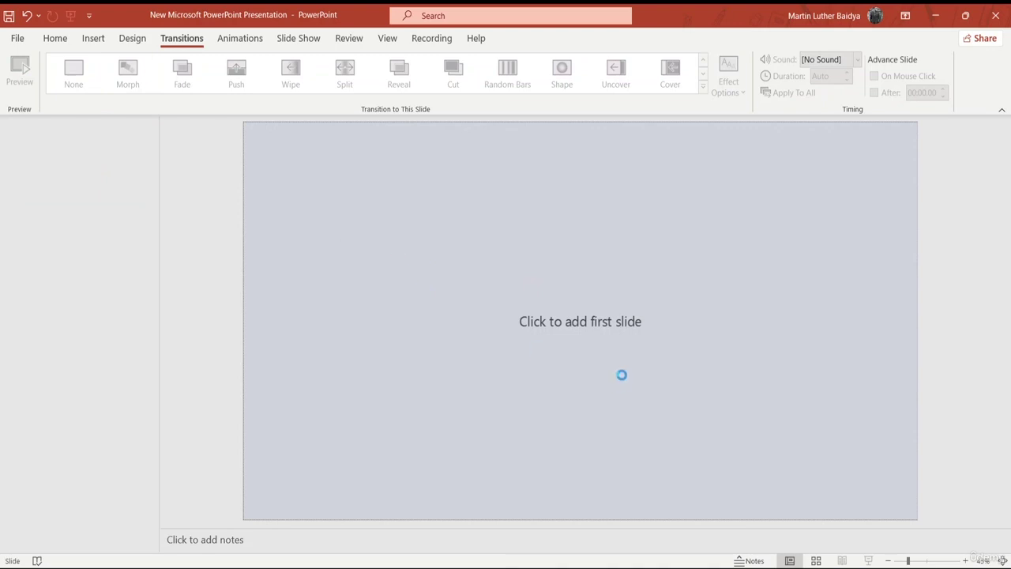
click(609, 327)
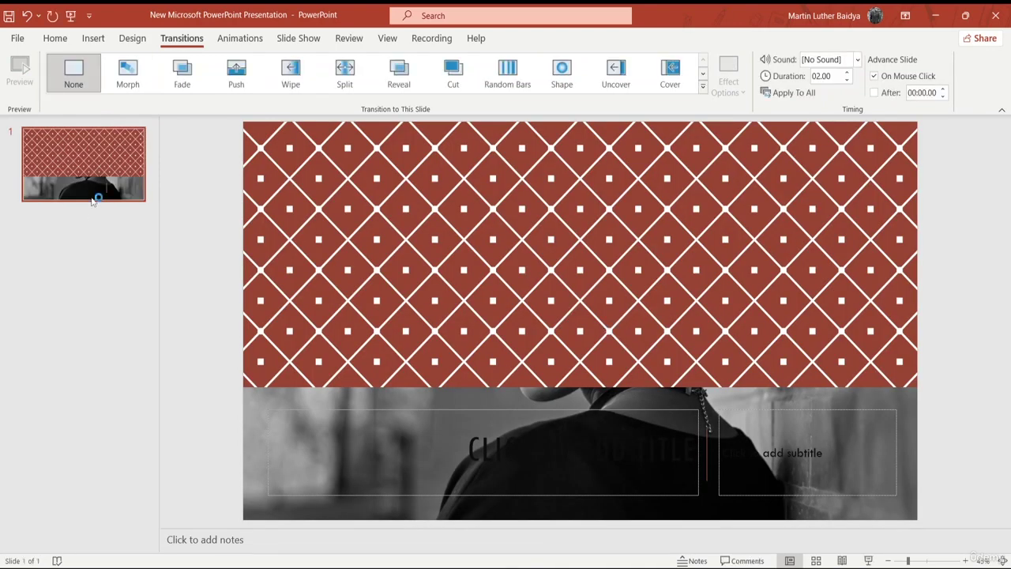
- Create a new blank presentation, Presentation3
click(57, 41)
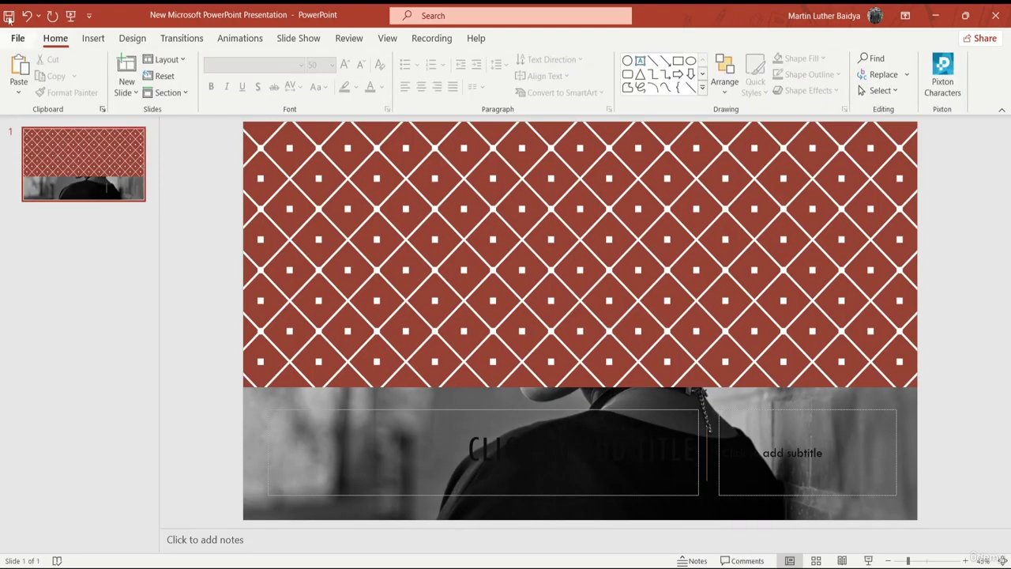
click(17, 37)
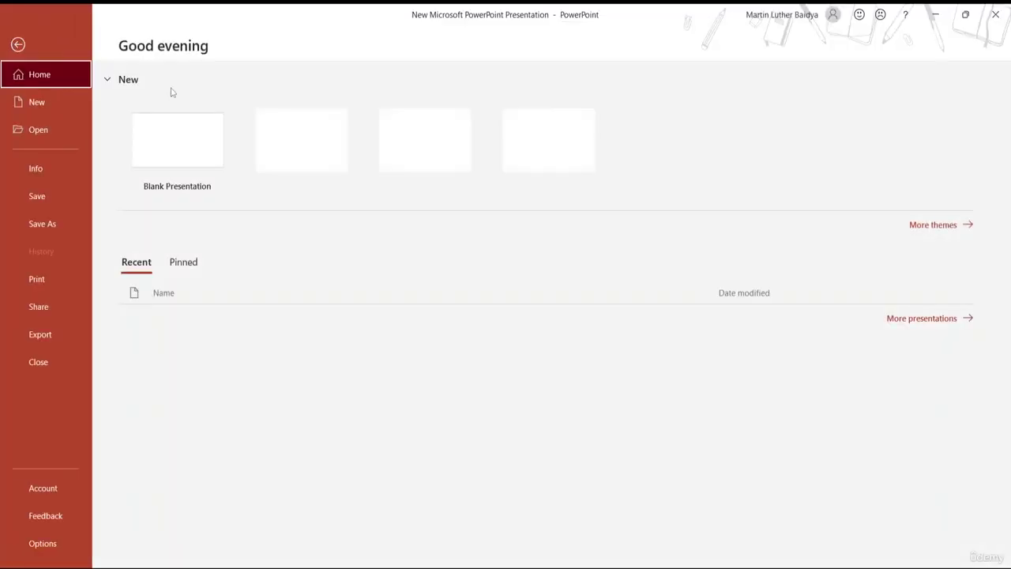
click(162, 145)
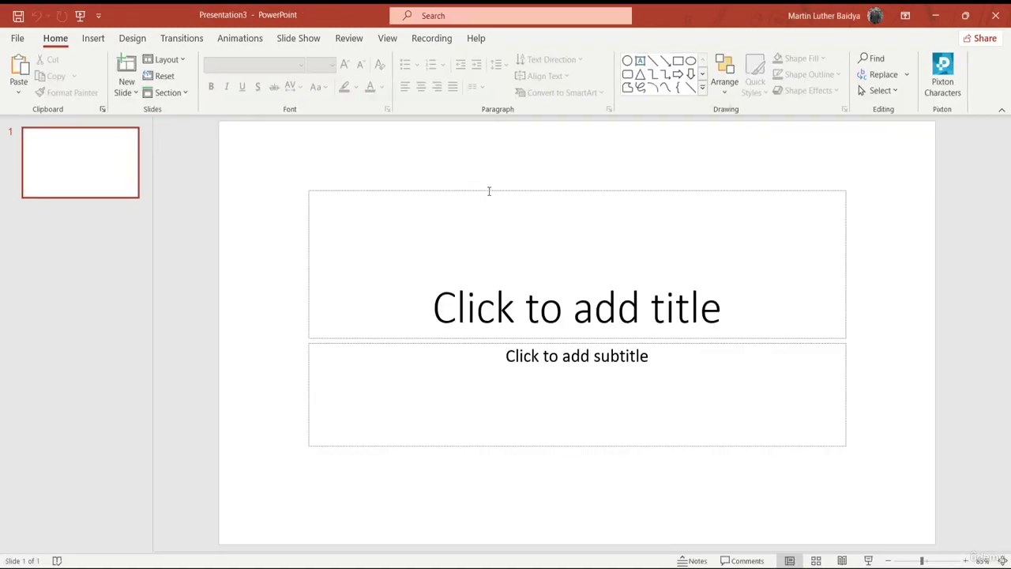
- Delete the title and subtitle placeholders from the new slide
click(489, 190)
click(492, 190)
key(Delete)
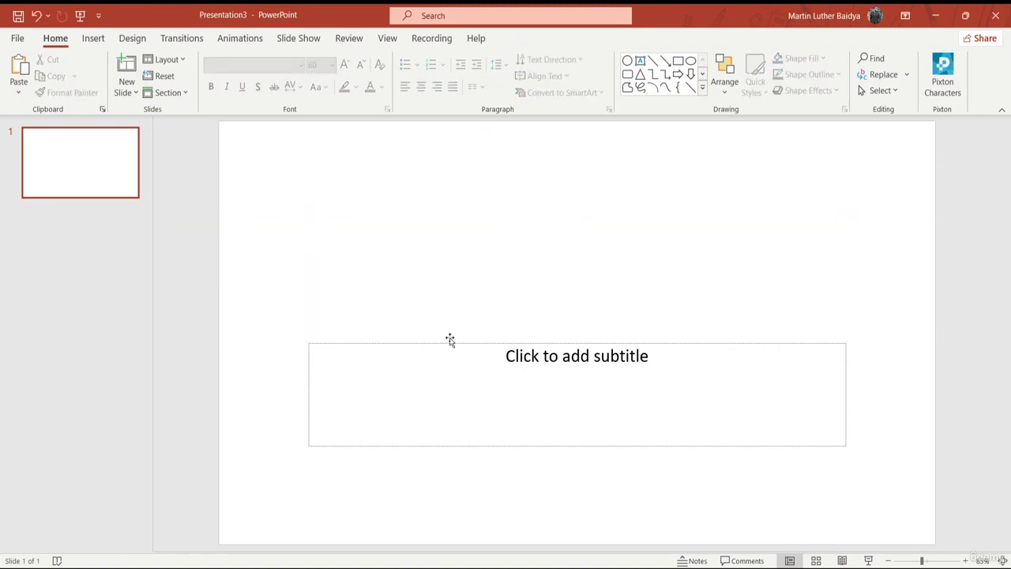
click(459, 341)
key(Delete)
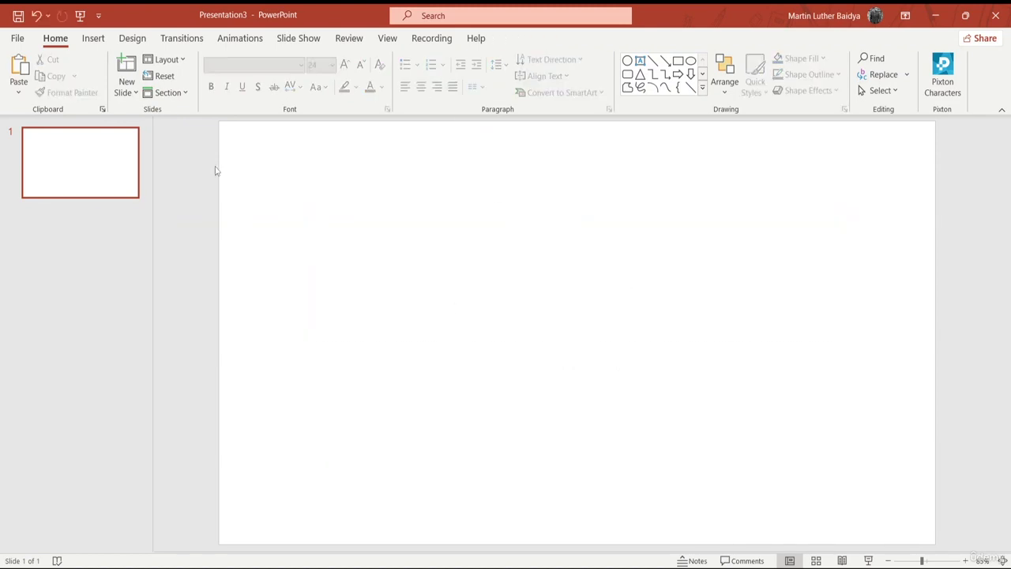
- Draw a blue circle with the Oval shape left of the slide centre
click(90, 40)
click(208, 72)
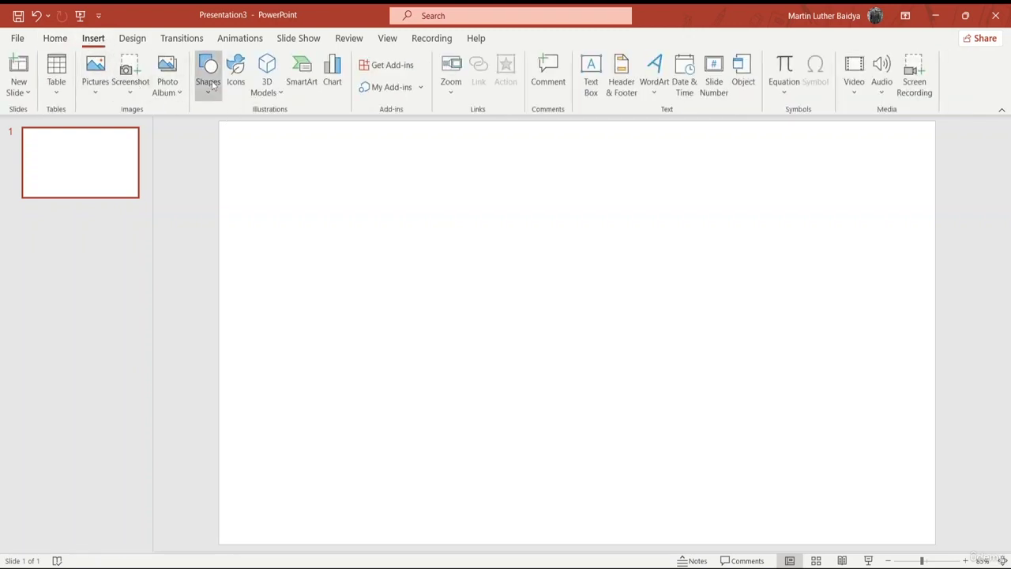
click(201, 130)
mouse_move(320, 186)
mouse_down()
mouse_move(481, 297)
mouse_move(479, 342)
mouse_up()
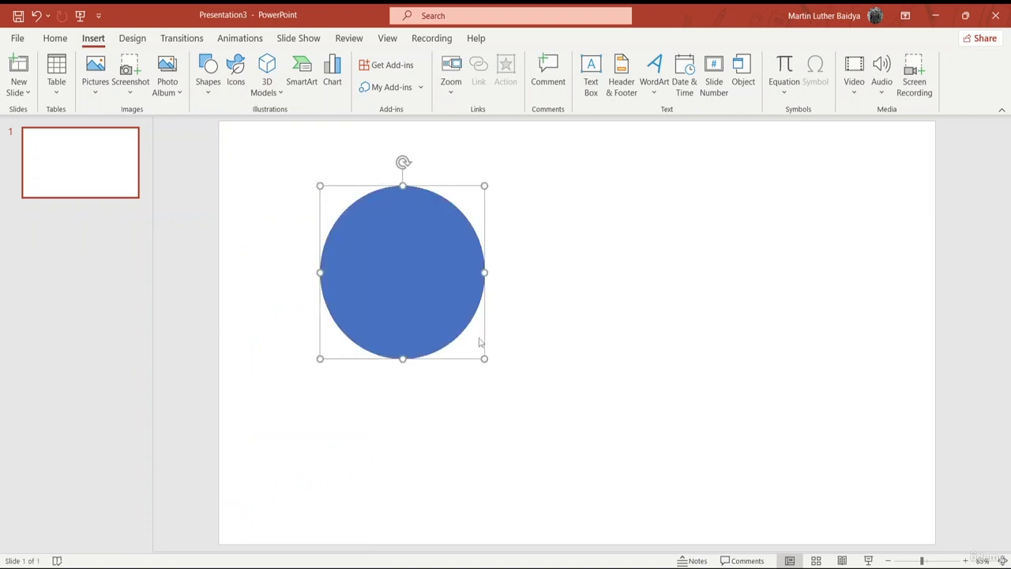
- Draw a blue square with the Rectangle shape on the right side of slide 1
click(93, 39)
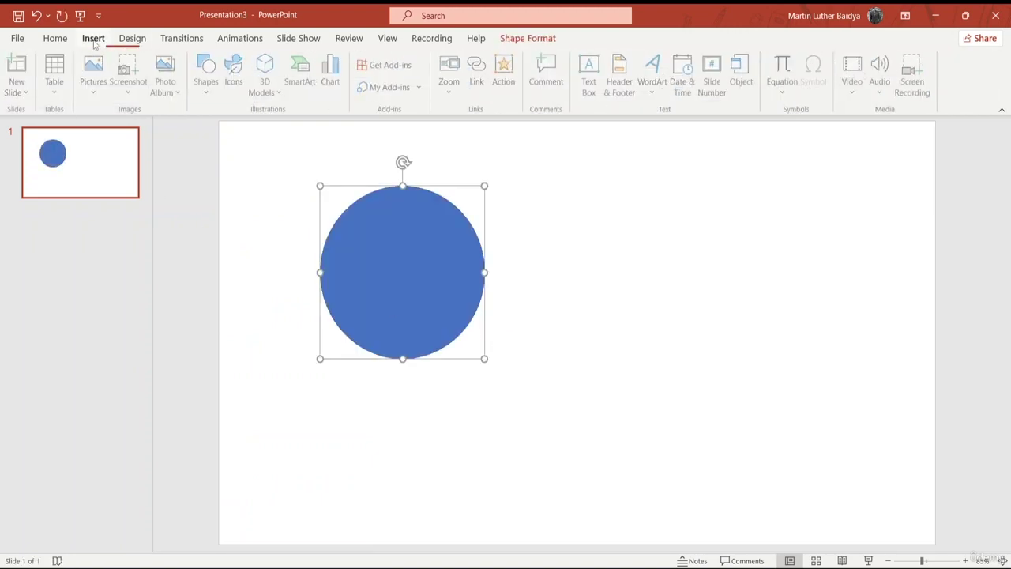
click(218, 98)
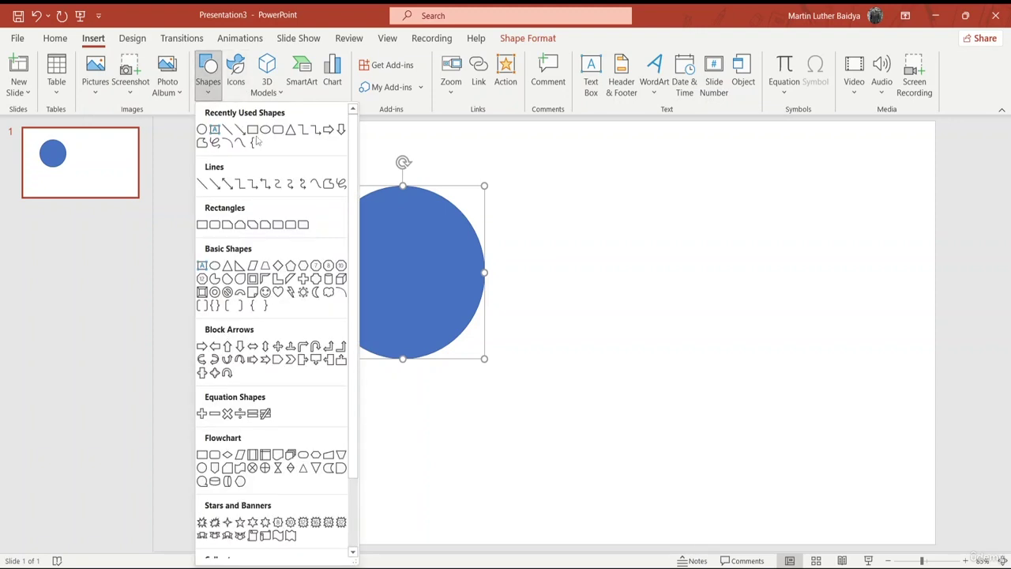
click(259, 135)
drag(597, 202, 791, 404)
drag(721, 293, 745, 287)
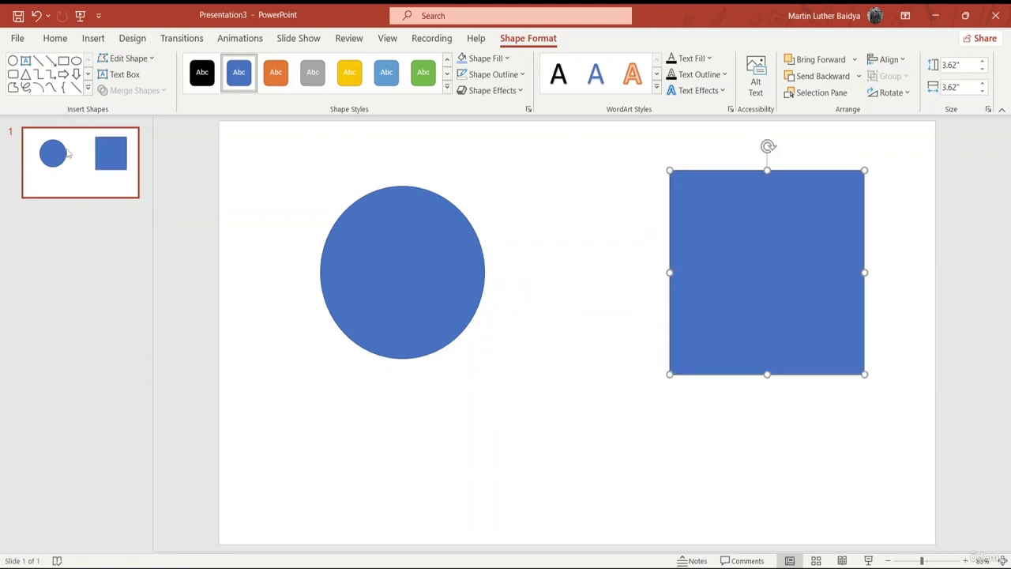
- Add a new blank slide 2, then return to slide 1
click(65, 42)
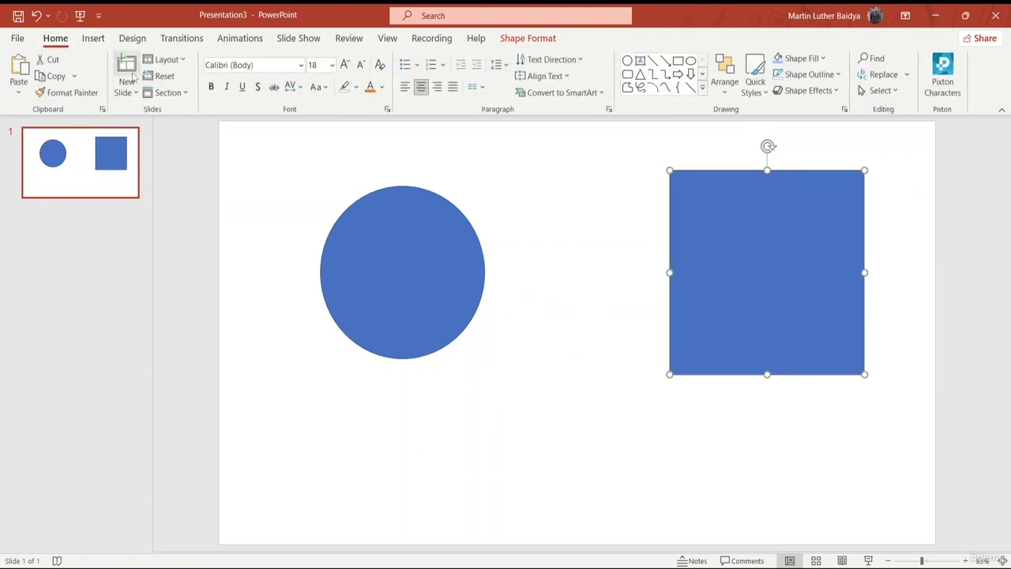
click(127, 64)
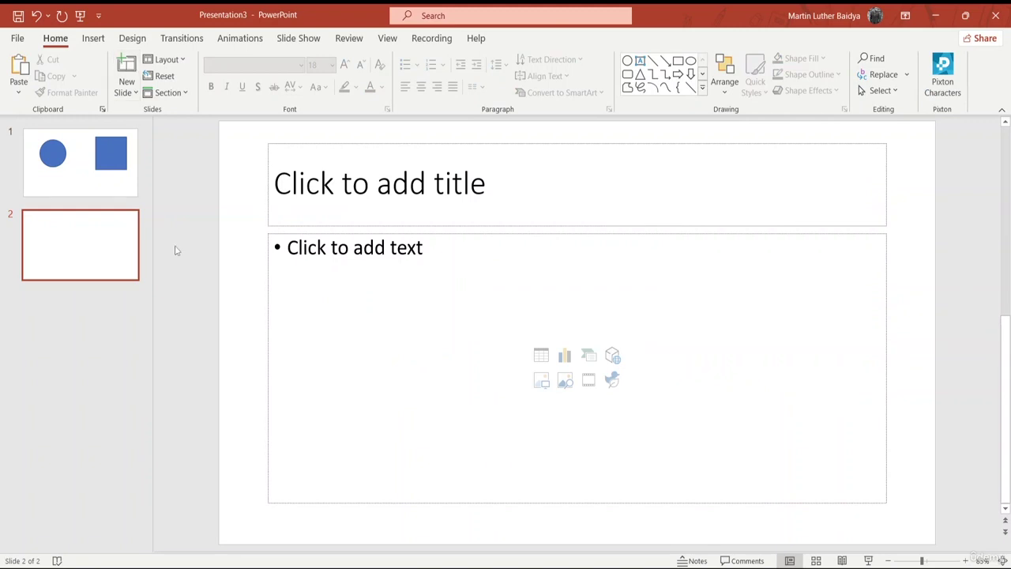
click(95, 167)
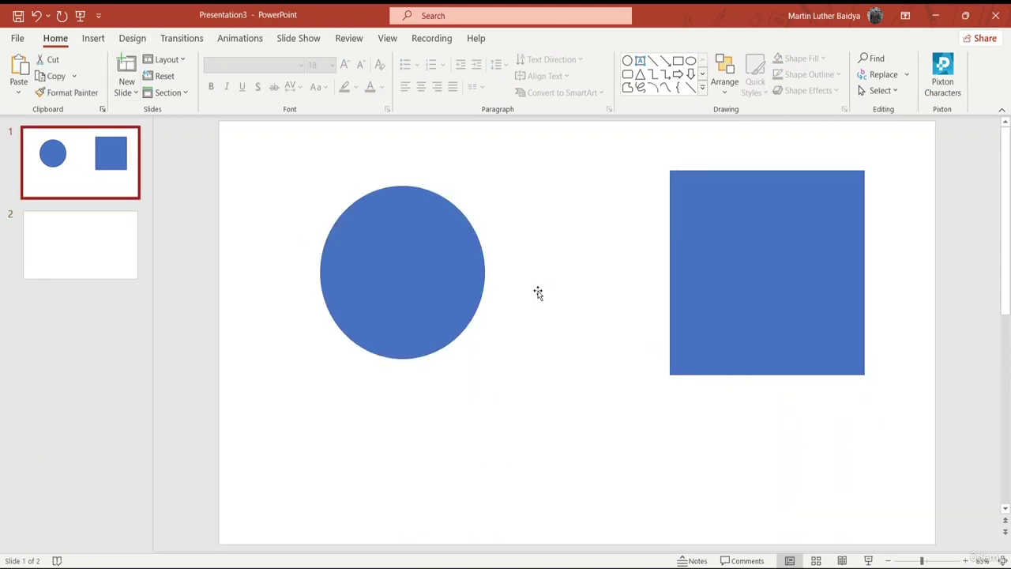
- Move the blue square from slide 1 onto slide 2
click(782, 281)
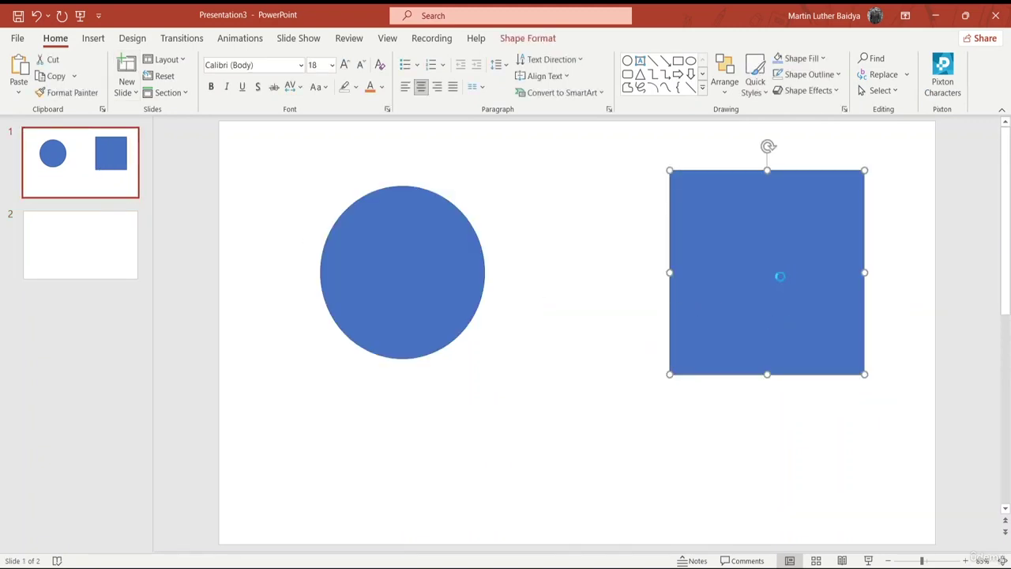
key(Delete)
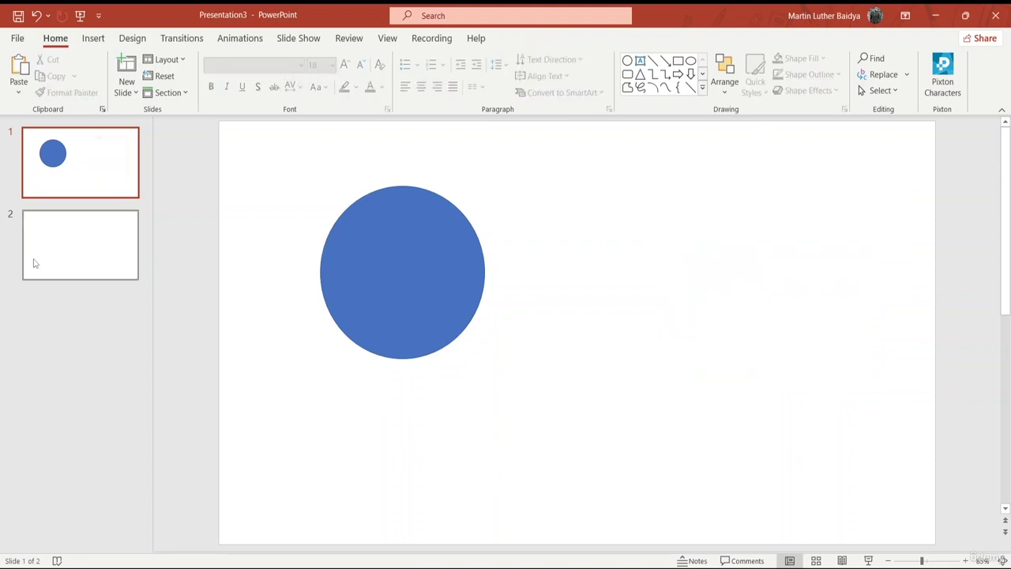
click(35, 261)
key(ctrl+v)
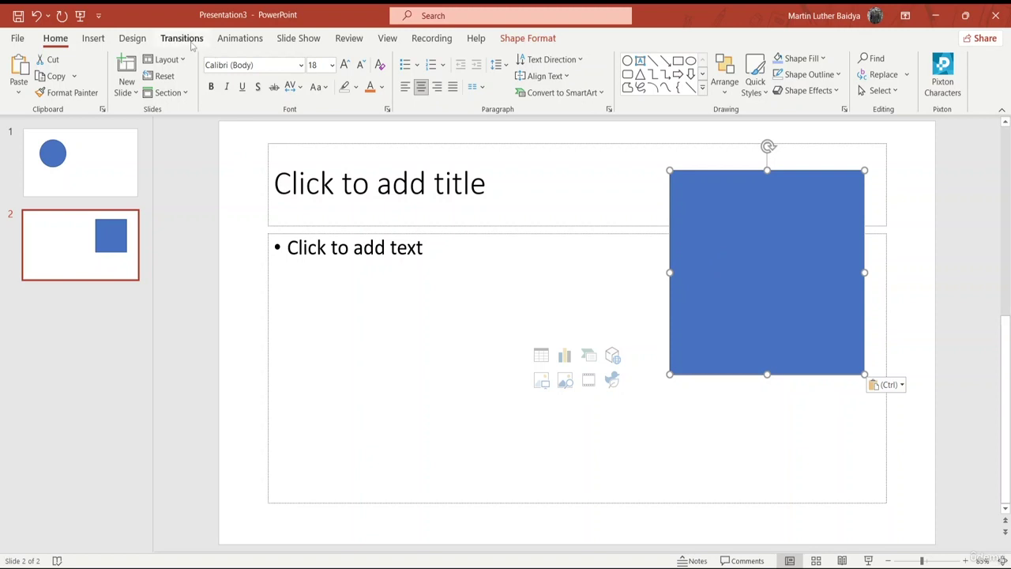
- Apply the Morph transition to slide 2 and select slide 1
click(186, 40)
click(127, 73)
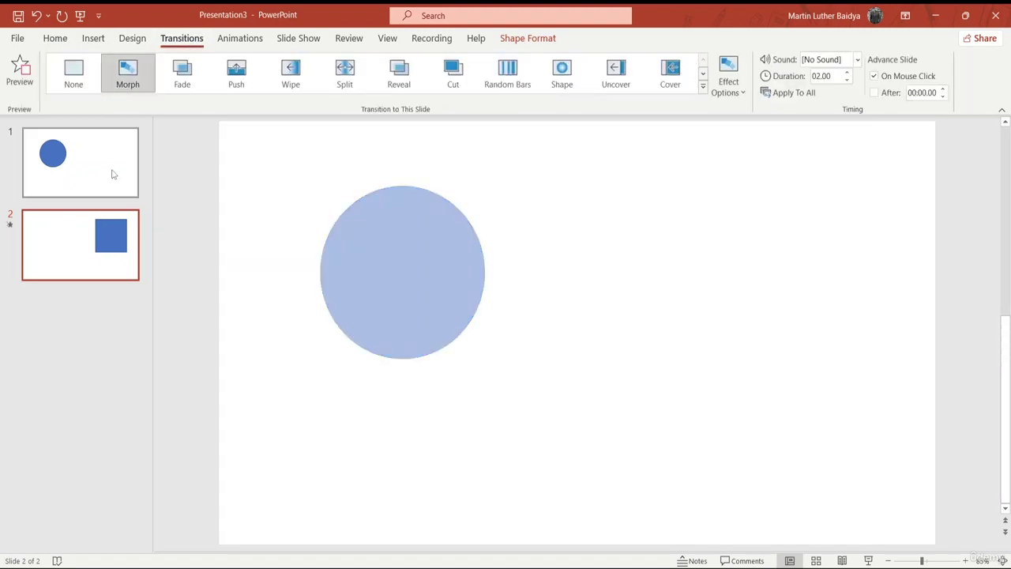
click(80, 162)
- Give slide 1 the Morph transition and play the slide show from slide 1 to slide 2
click(128, 73)
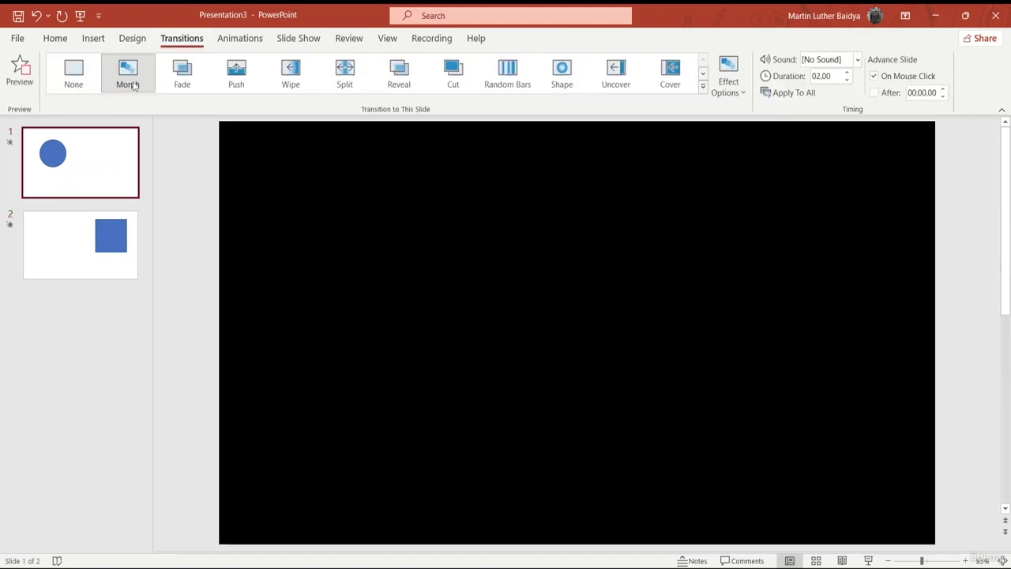
key(F5)
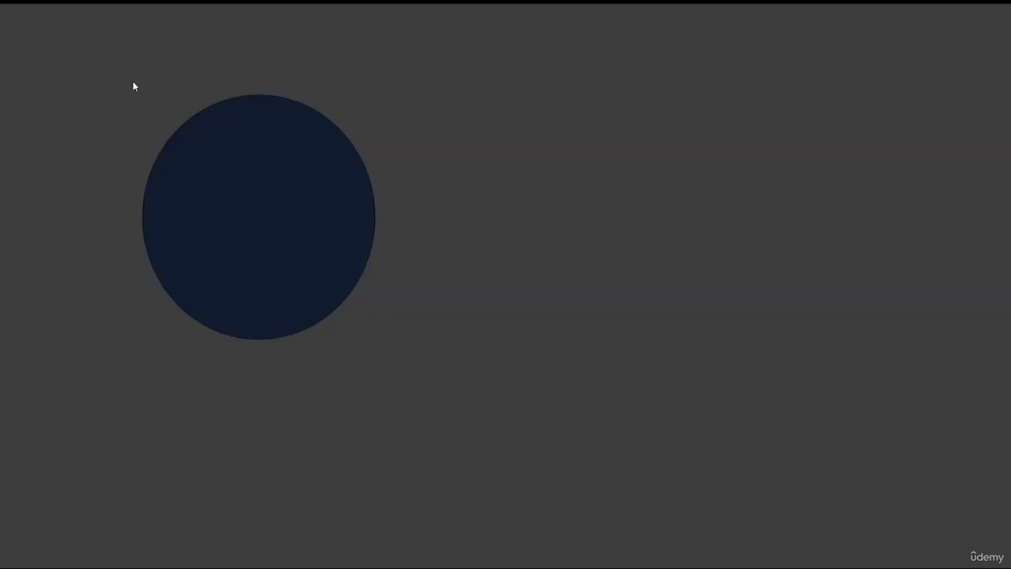
key(Right)
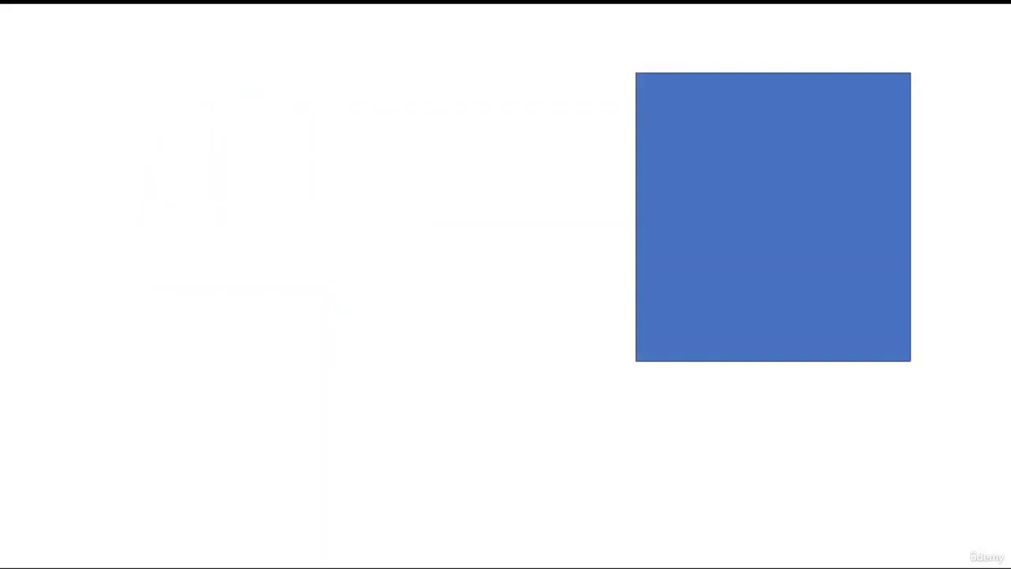
key(Escape)
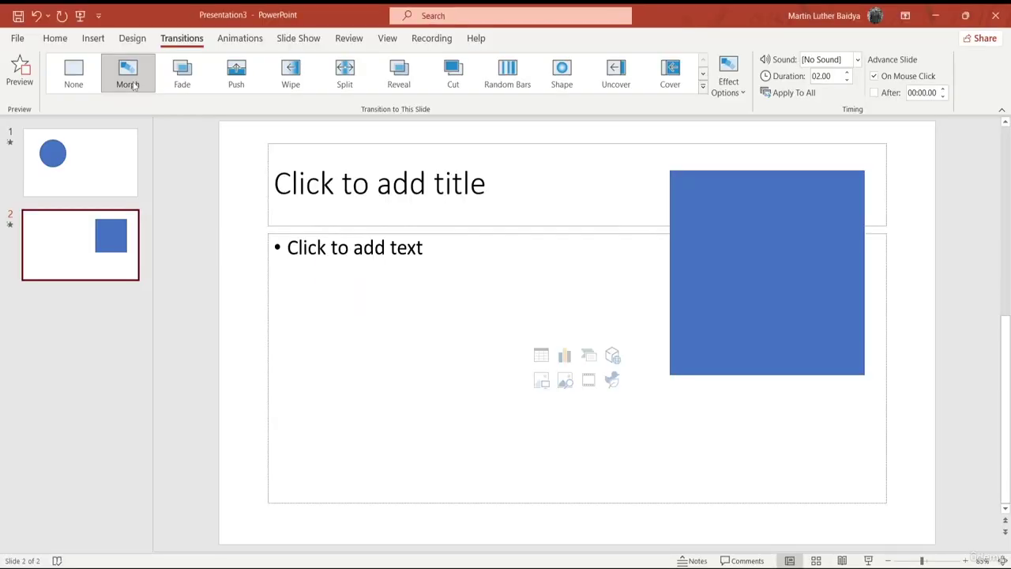
- Compare the two slides and move slide 2's square slightly lower
click(95, 170)
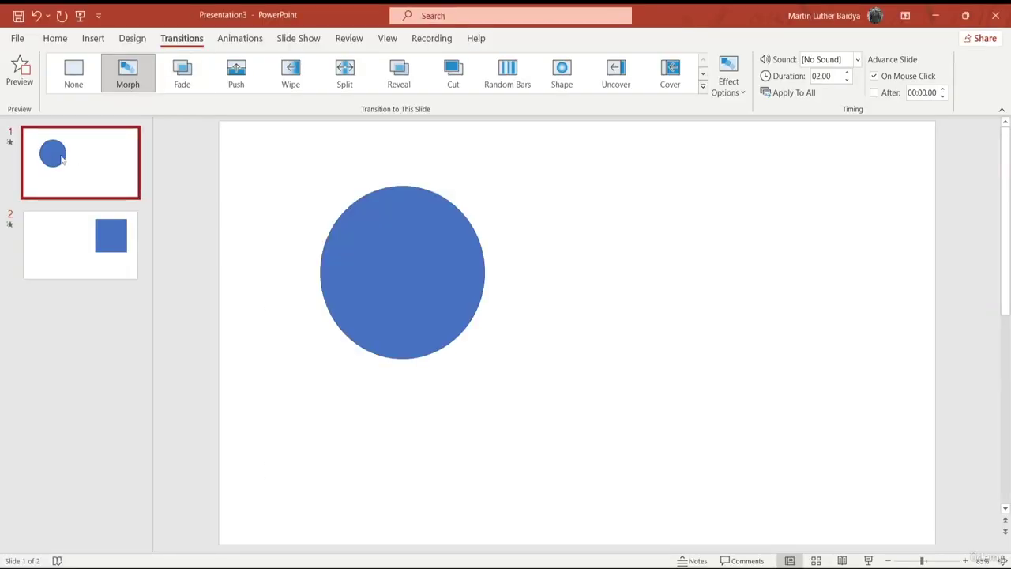
click(101, 235)
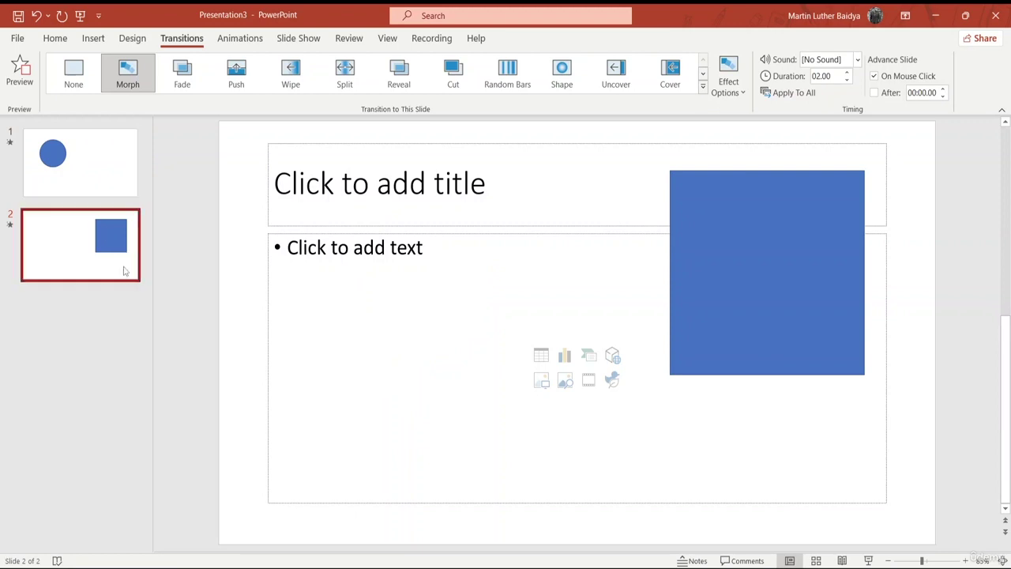
click(80, 170)
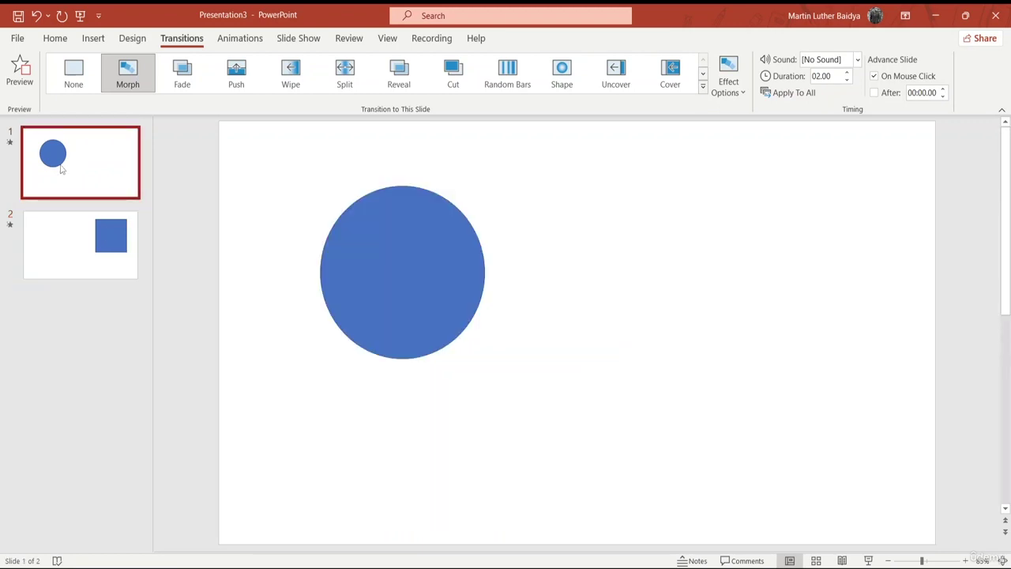
click(113, 260)
drag(778, 254, 778, 292)
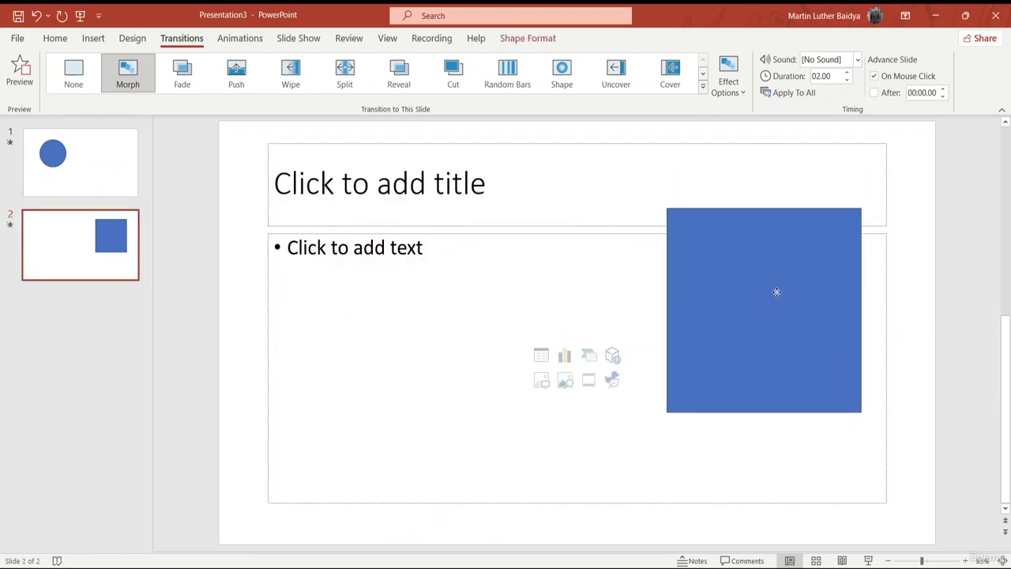
- Delete the empty title and text placeholders from slide 2
click(60, 159)
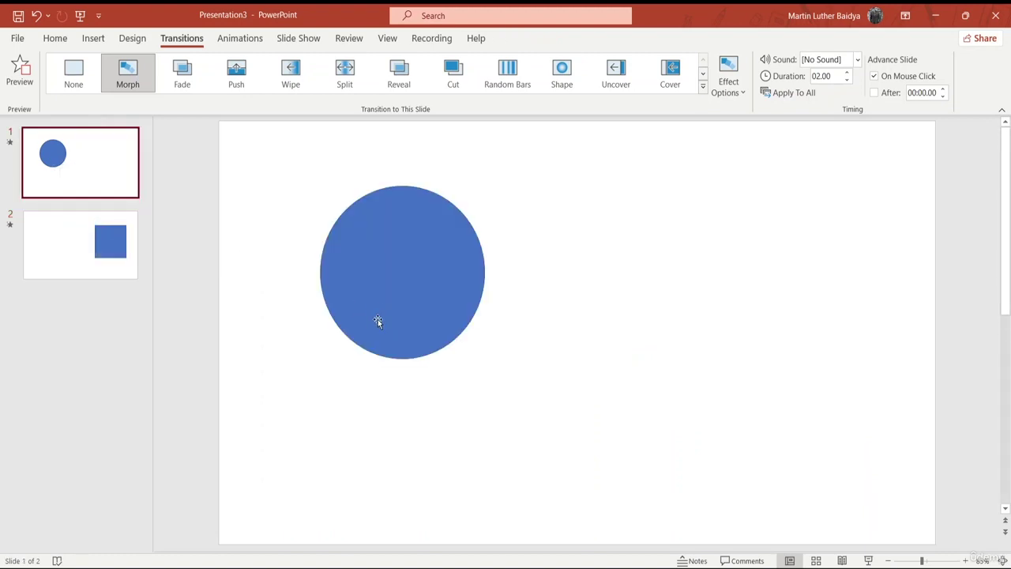
scroll(169, 267, down, 1)
click(436, 142)
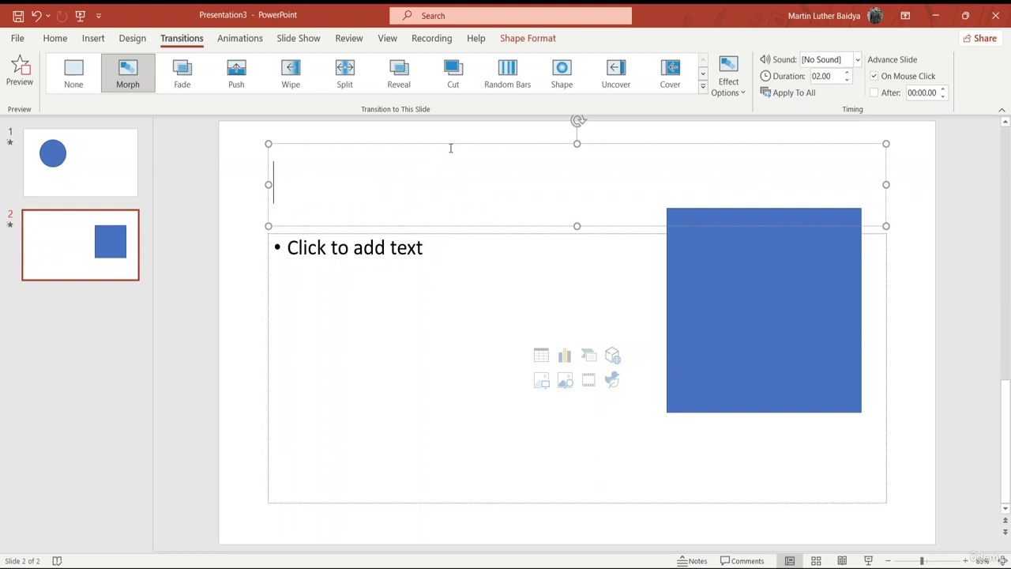
key(Delete)
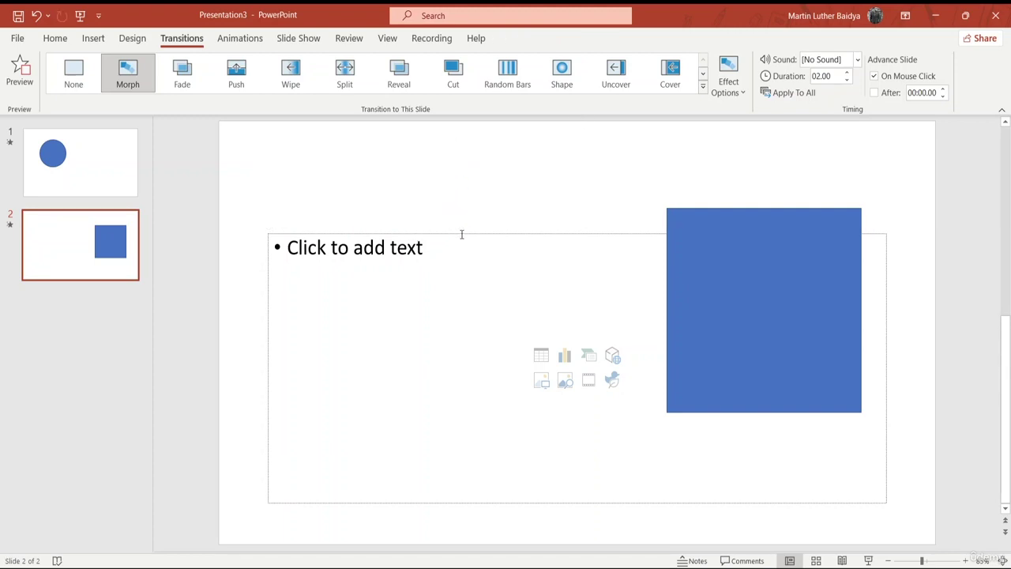
click(462, 234)
key(Delete)
- Copy slide 1's circle onto slide 2 and nudge the square back up
click(117, 232)
key(Up)
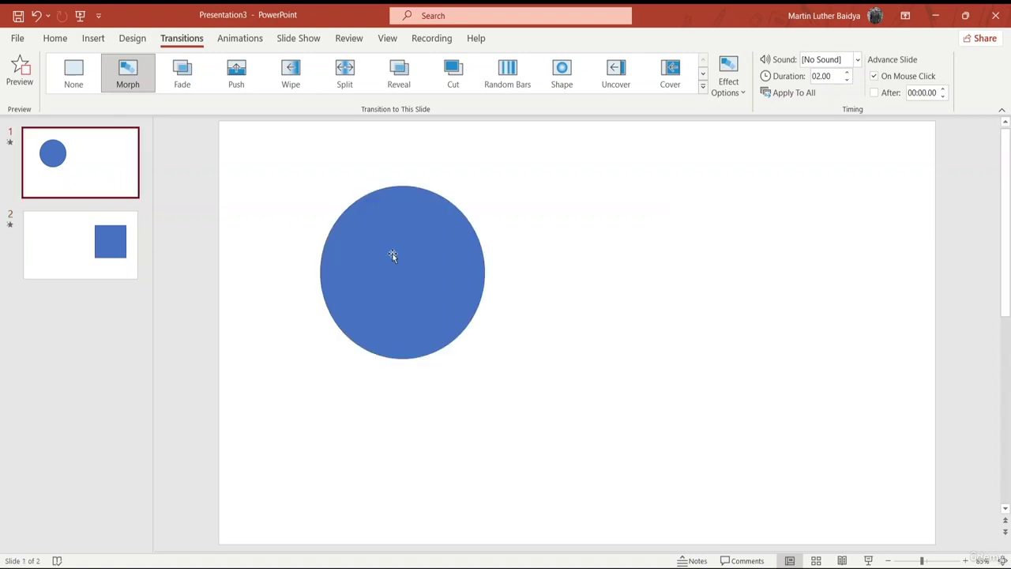
click(387, 235)
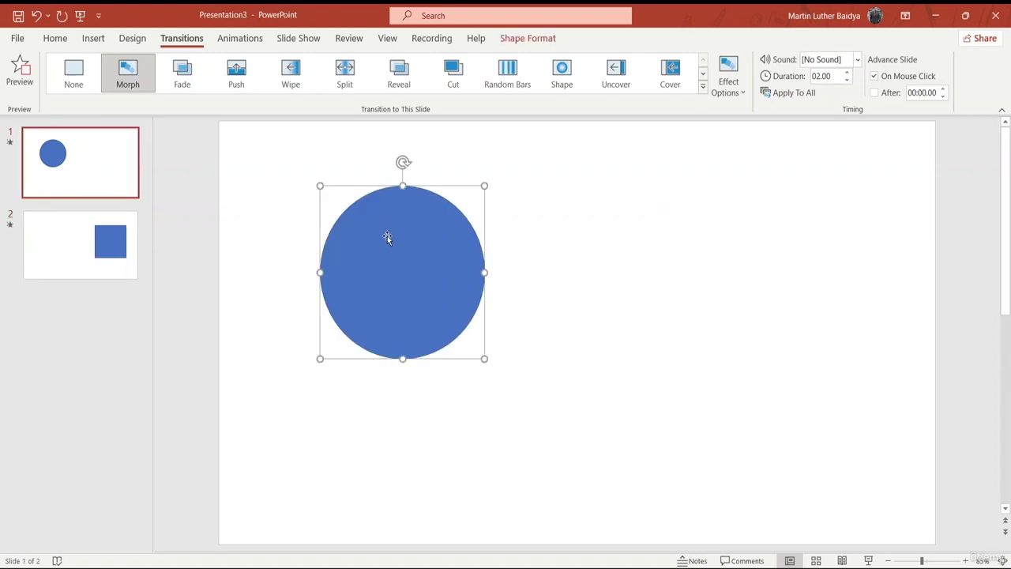
click(85, 244)
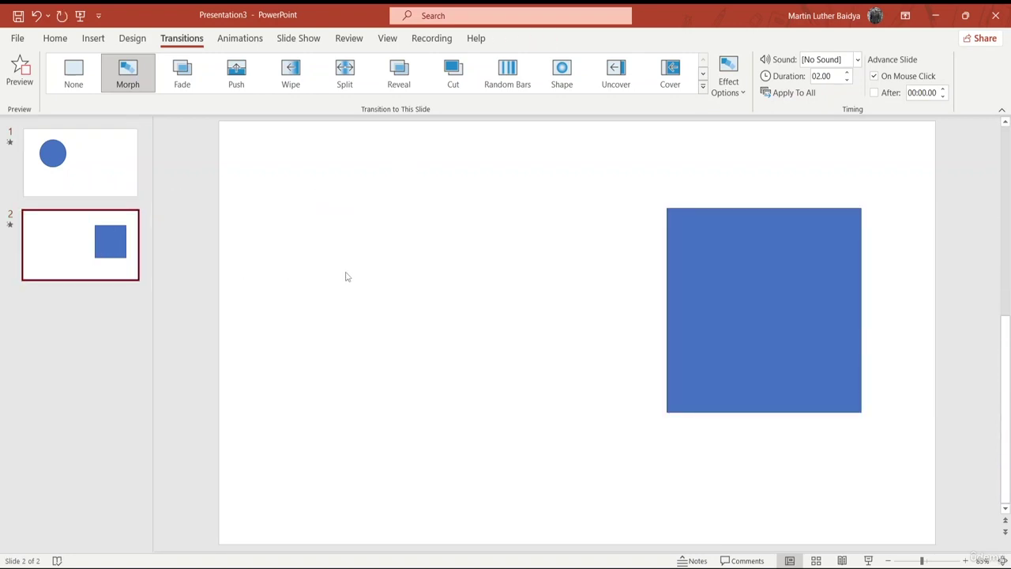
key(ctrl+v)
drag(722, 282, 745, 271)
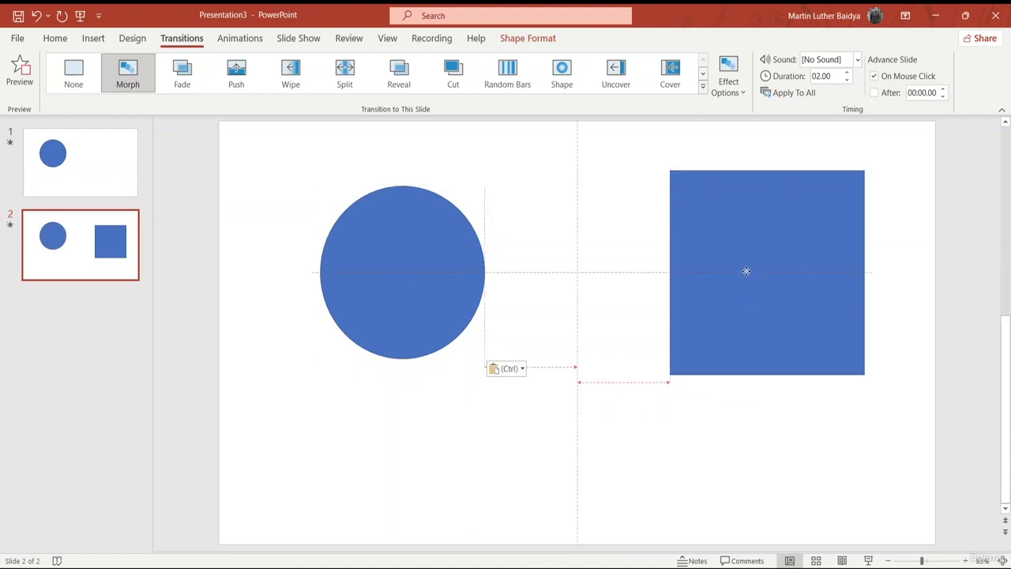
- Preview Morph on slide 2 and place the circle over the square, aligned to its top
click(400, 289)
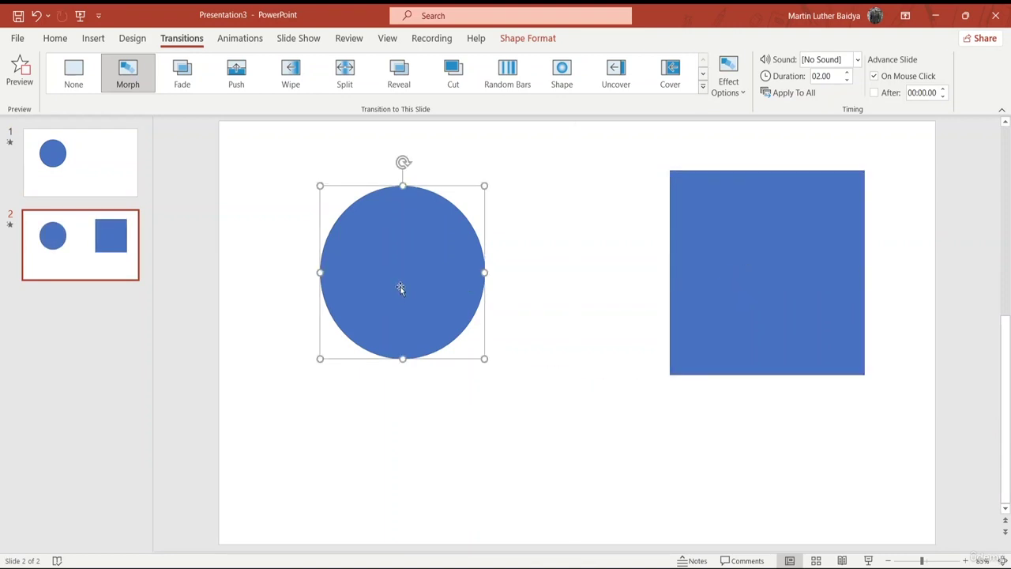
click(129, 87)
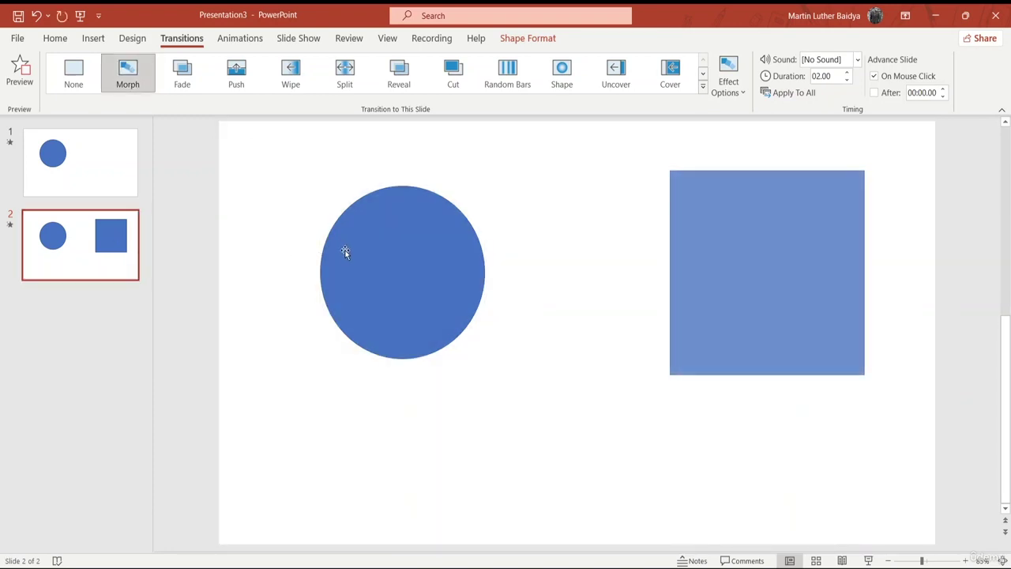
drag(376, 264, 753, 267)
click(754, 241)
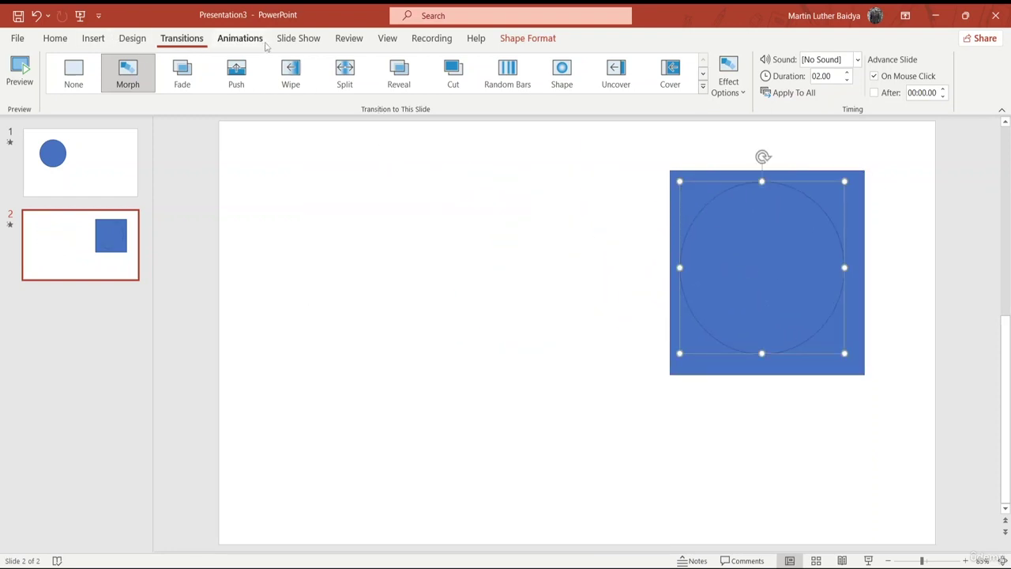
- In the Selection Pane, send Flowchart: Connector 4 behind Rectangle 3 on slide 2
click(527, 38)
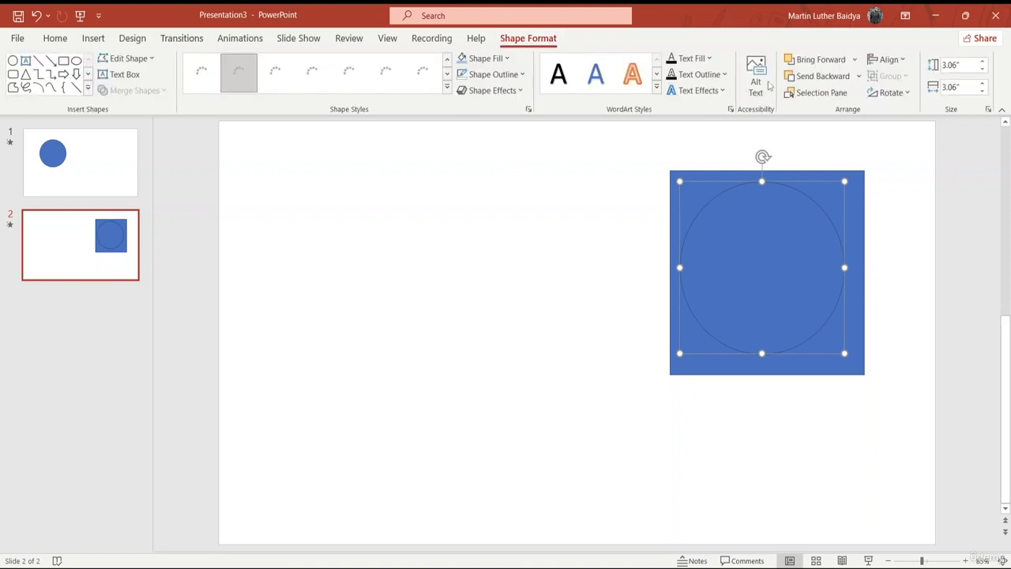
click(817, 93)
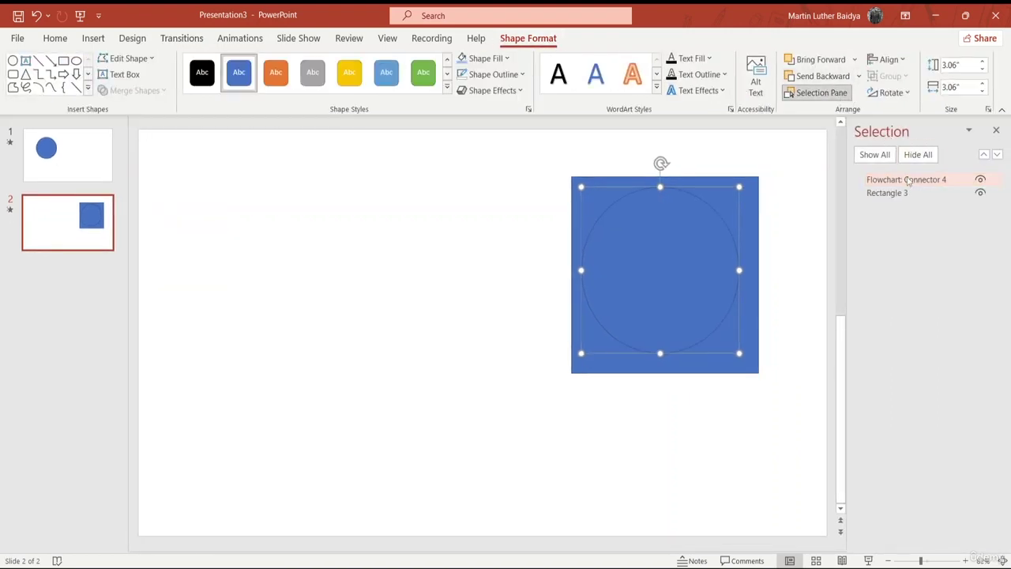
click(911, 181)
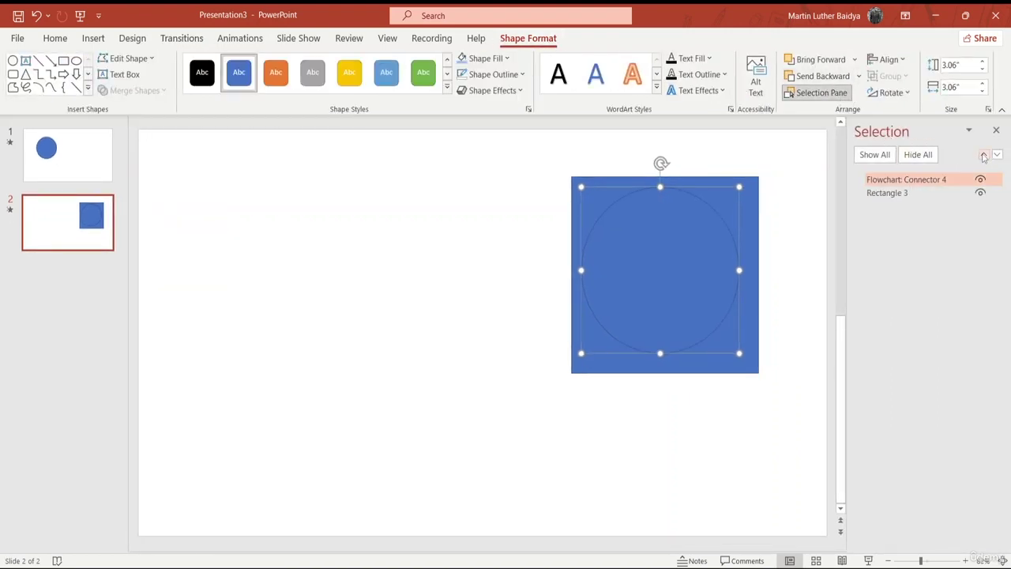
click(996, 155)
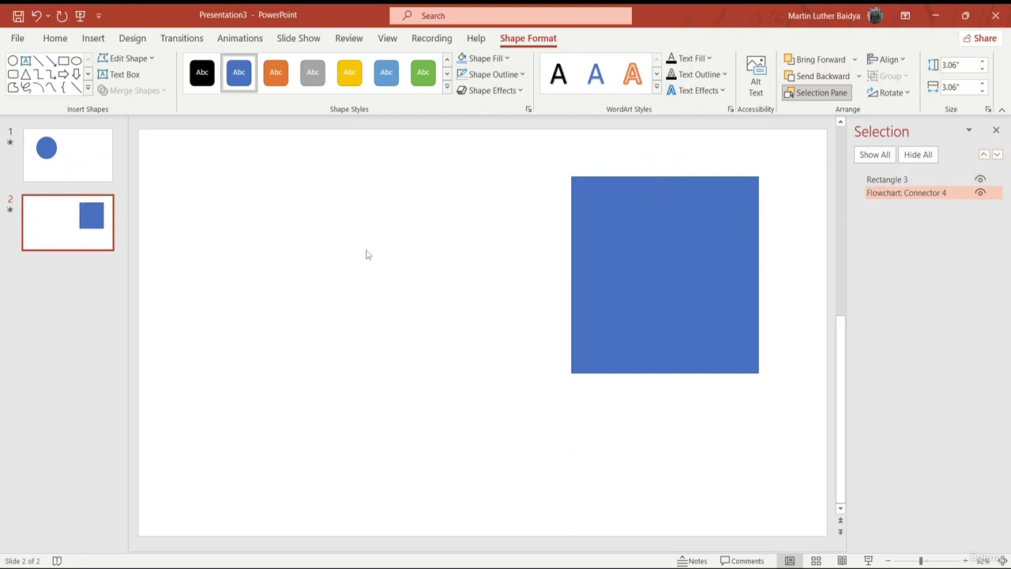
click(184, 195)
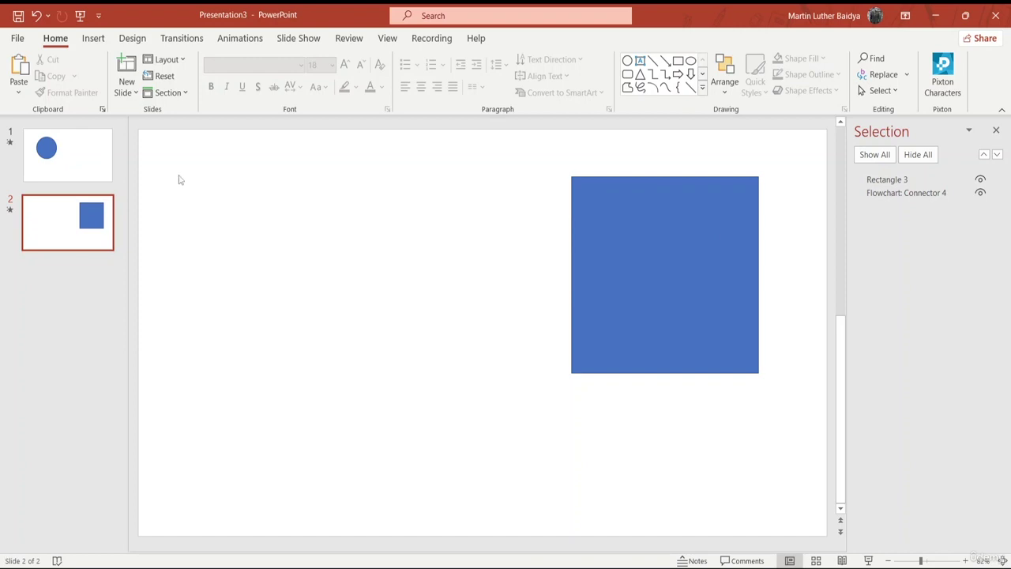
key(F5)
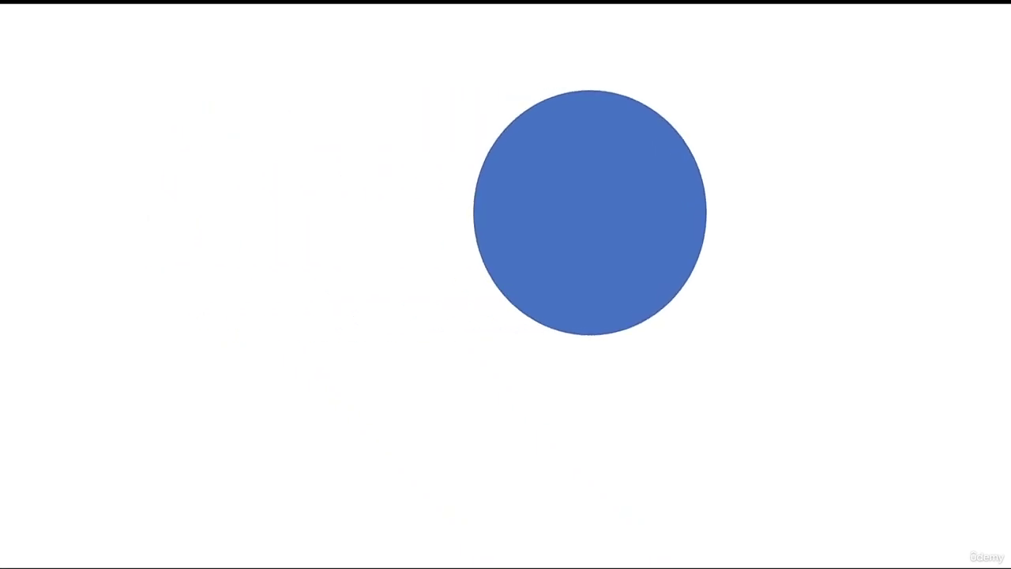
key(Right)
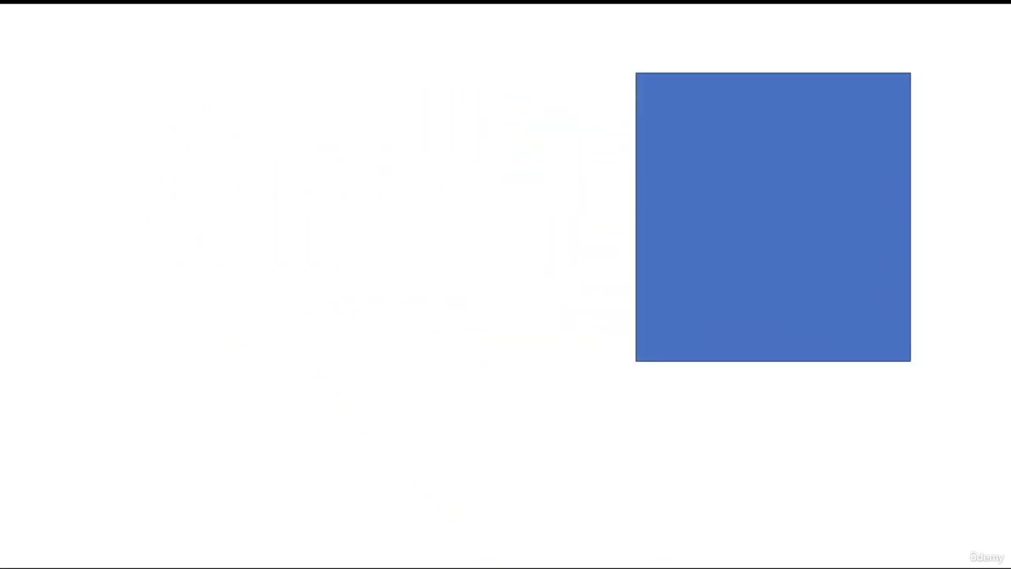
key(Escape)
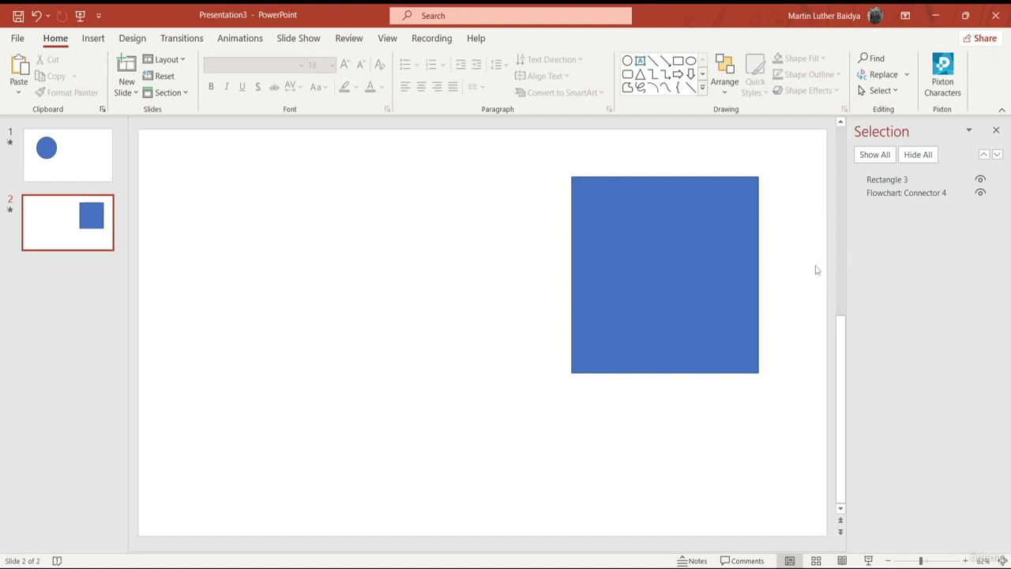
- Rename slide 1's circle to '!!ghg' in the Selection Pane
click(73, 159)
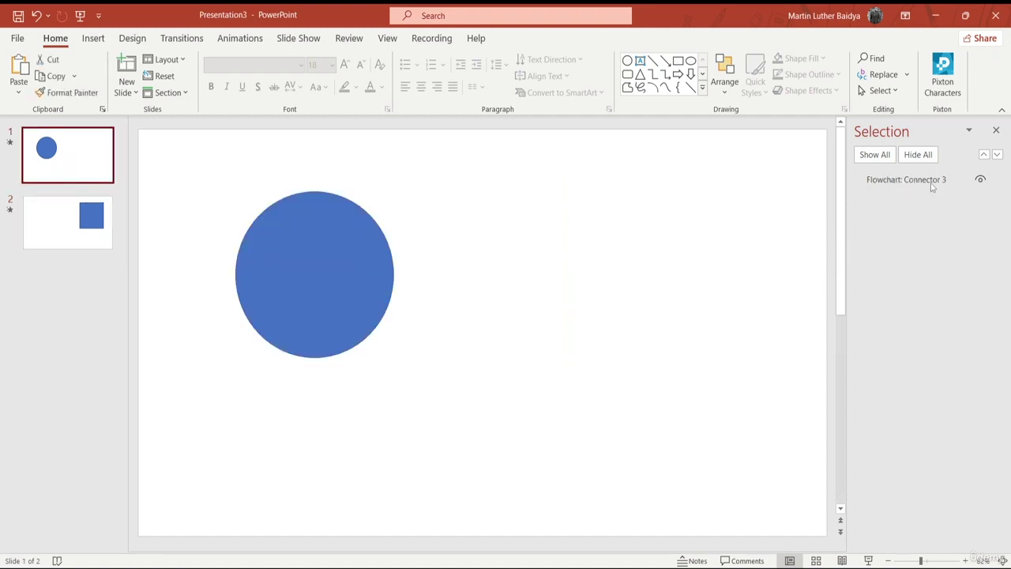
click(932, 183)
click(937, 180)
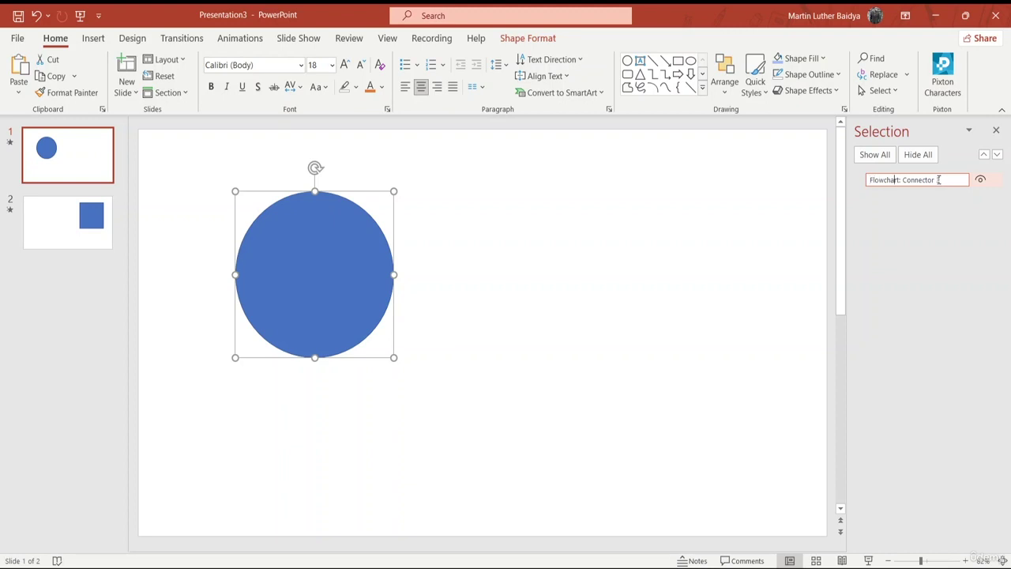
key(BackSpace)
key(BackSpace)
key(BackSpace)
key(BackSpace)
key(BackSpace)
key(BackSpace)
key(BackSpace)
key(BackSpace)
key(BackSpace)
key(BackSpace)
key(BackSpace)
key(BackSpace)
key(BackSpace)
key(BackSpace)
key(BackSpace)
key(BackSpace)
key(BackSpace)
key(BackSpace)
text(ghg)
key(Return)
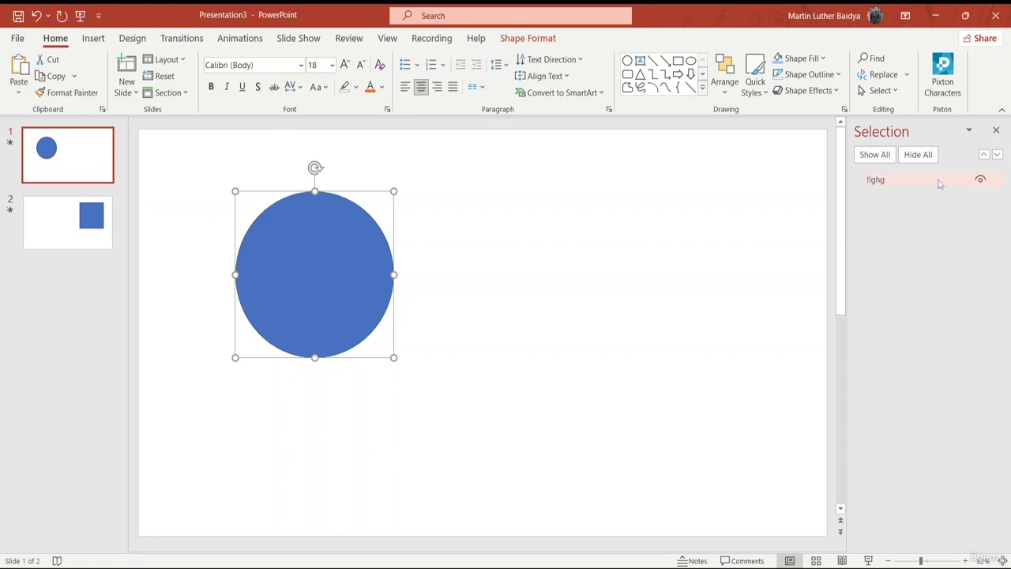
- Rename slide 2's square, Rectangle 3, to '!!ghg'
key(Page_Down)
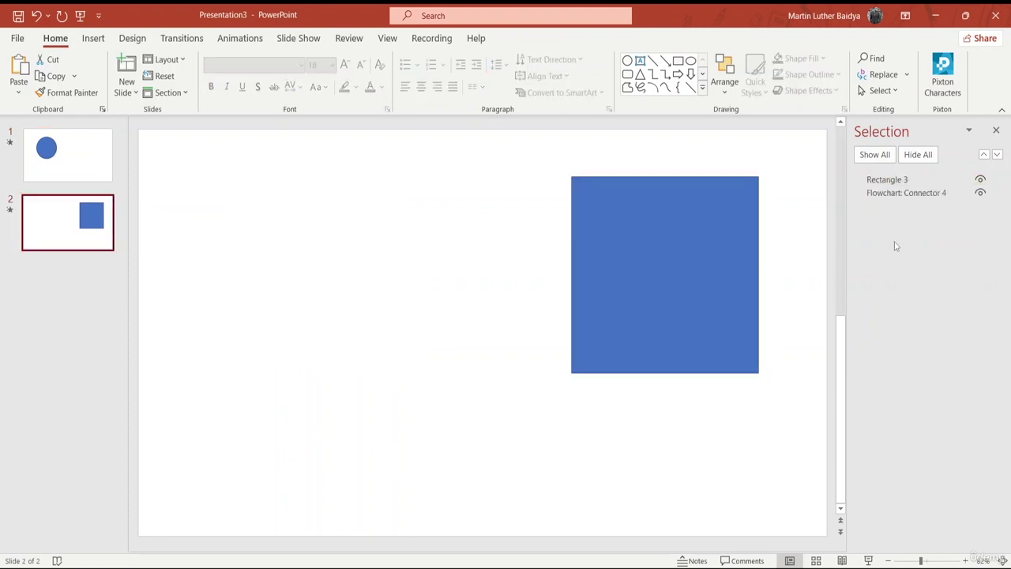
click(910, 180)
click(910, 179)
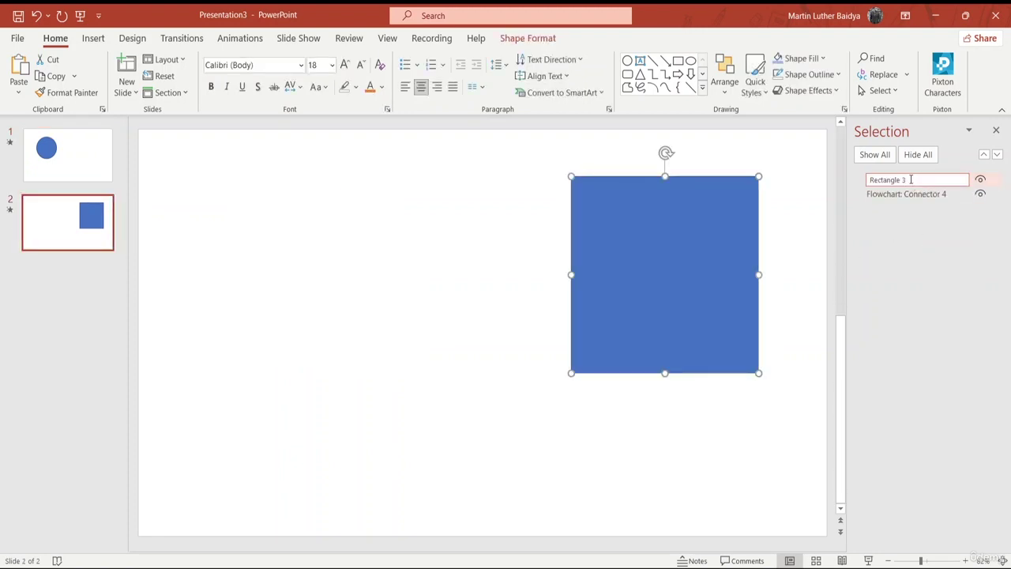
key(BackSpace)
key(BackSpace)
key(BackSpace)
key(BackSpace)
key(BackSpace)
key(BackSpace)
key(BackSpace)
key(BackSpace)
key(BackSpace)
key(BackSpace)
text(!!ghg)
key(Return)
- Rename slide 2's circle to '!!ghg' and play the slide show through slide 2
click(907, 193)
click(908, 194)
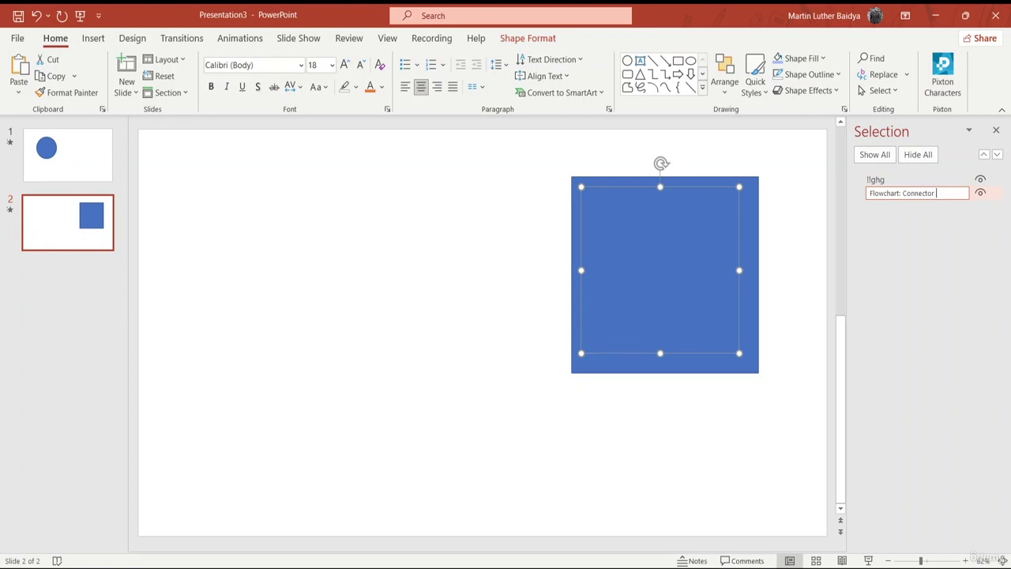
key(BackSpace)
key(BackSpace)
key(BackSpace)
key(BackSpace)
key(BackSpace)
key(BackSpace)
key(BackSpace)
key(BackSpace)
key(BackSpace)
key(BackSpace)
key(BackSpace)
key(BackSpace)
key(BackSpace)
key(BackSpace)
key(BackSpace)
key(BackSpace)
key(BackSpace)
key(BackSpace)
key(BackSpace)
key(BackSpace)
text(!!)
key(Return)
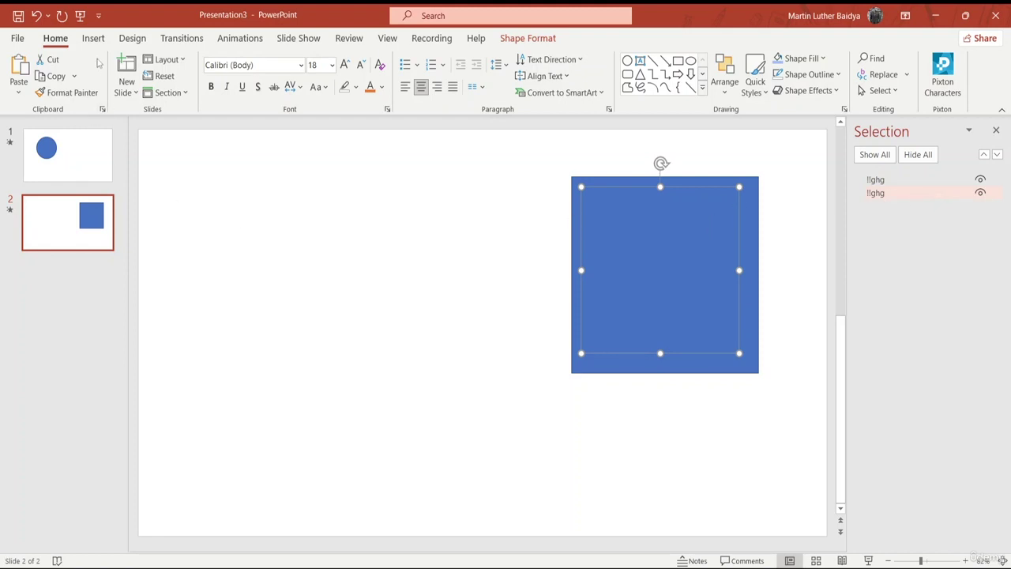
click(80, 15)
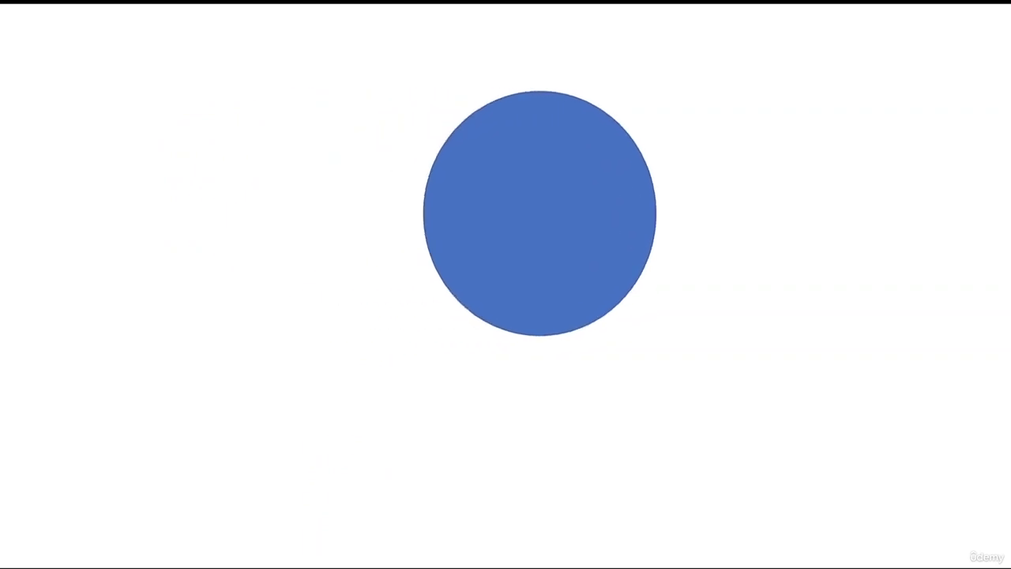
key(Right)
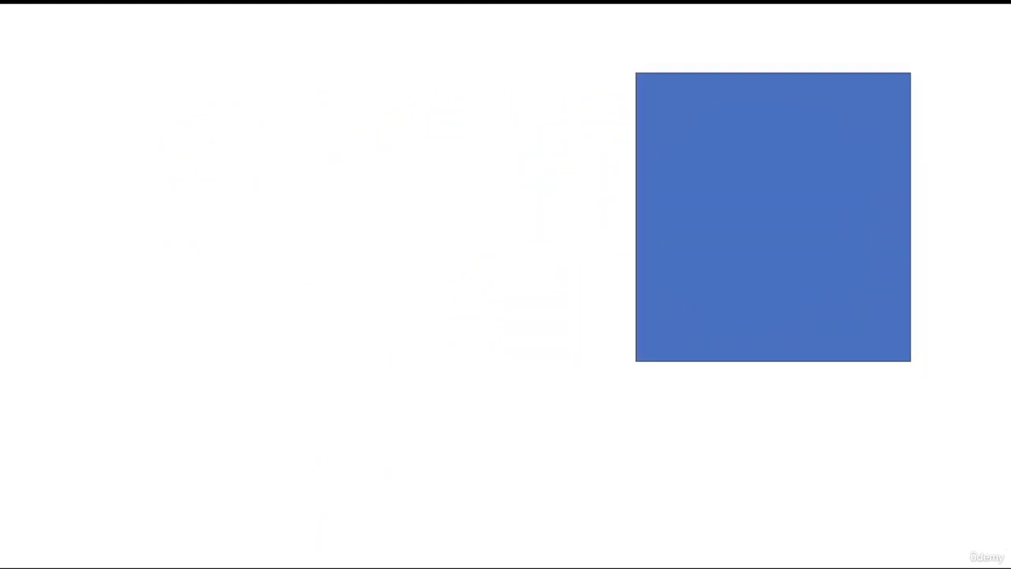